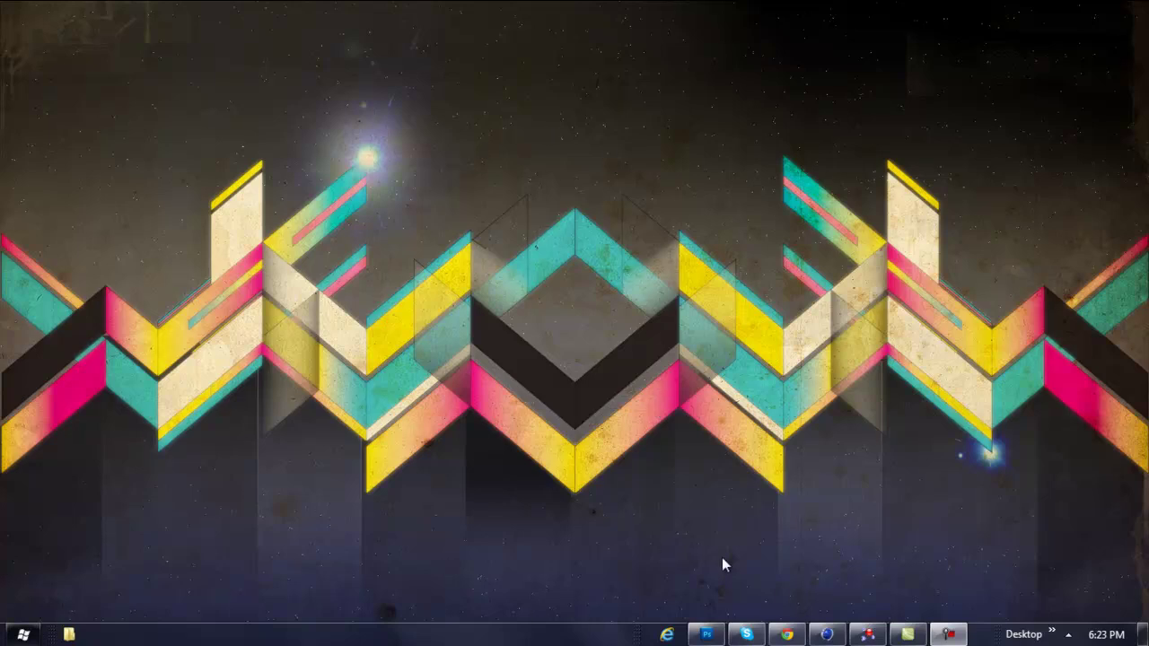
Step: Bring up the Skype profile window and the Mood Editor for Skype window
left_click(746, 634)
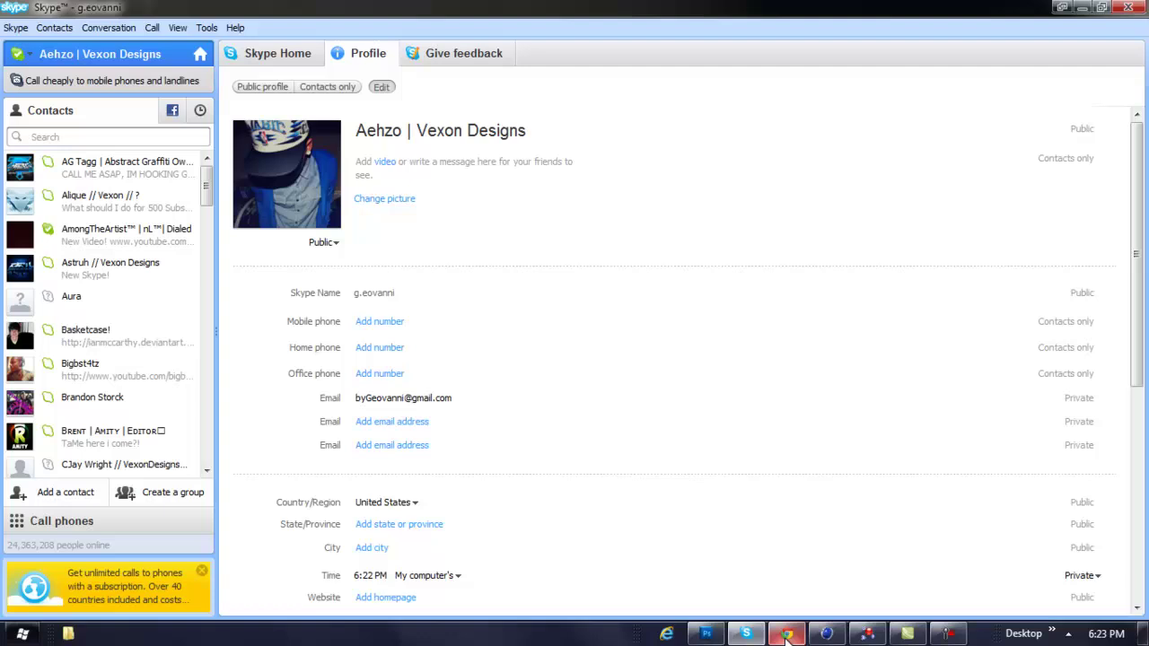
left_click(868, 634)
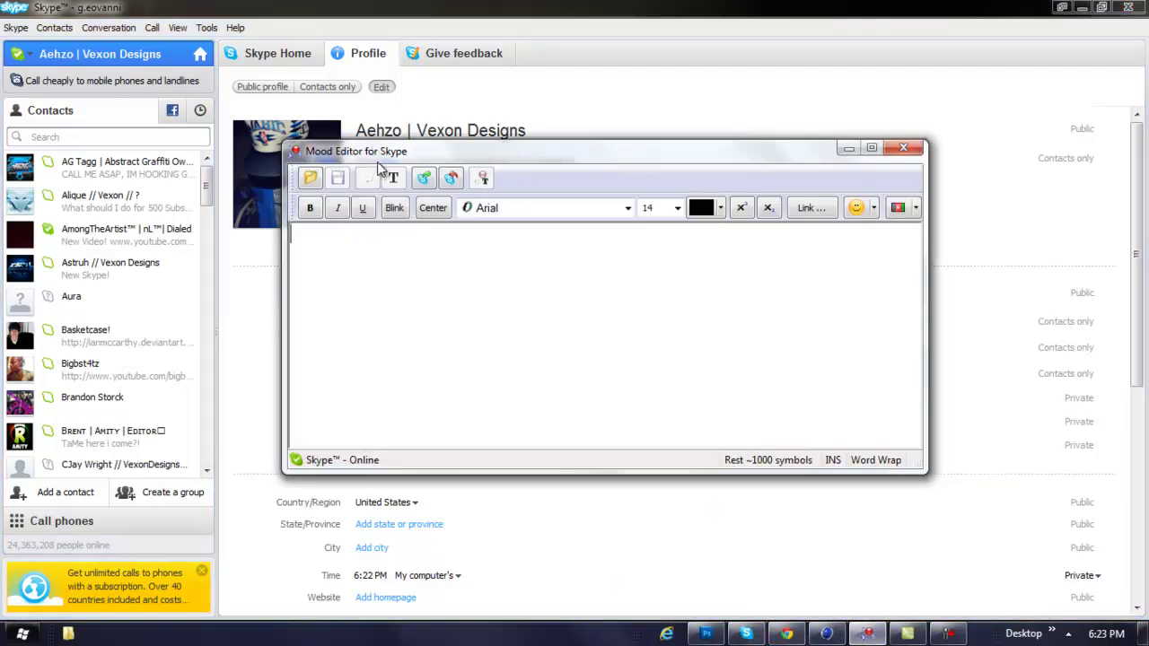
Step: Switch to Chrome, search Google for "Rich Mood Editor For Skype" and open the Pamela Rich Mood Editor page on the Skype shop
left_click(788, 634)
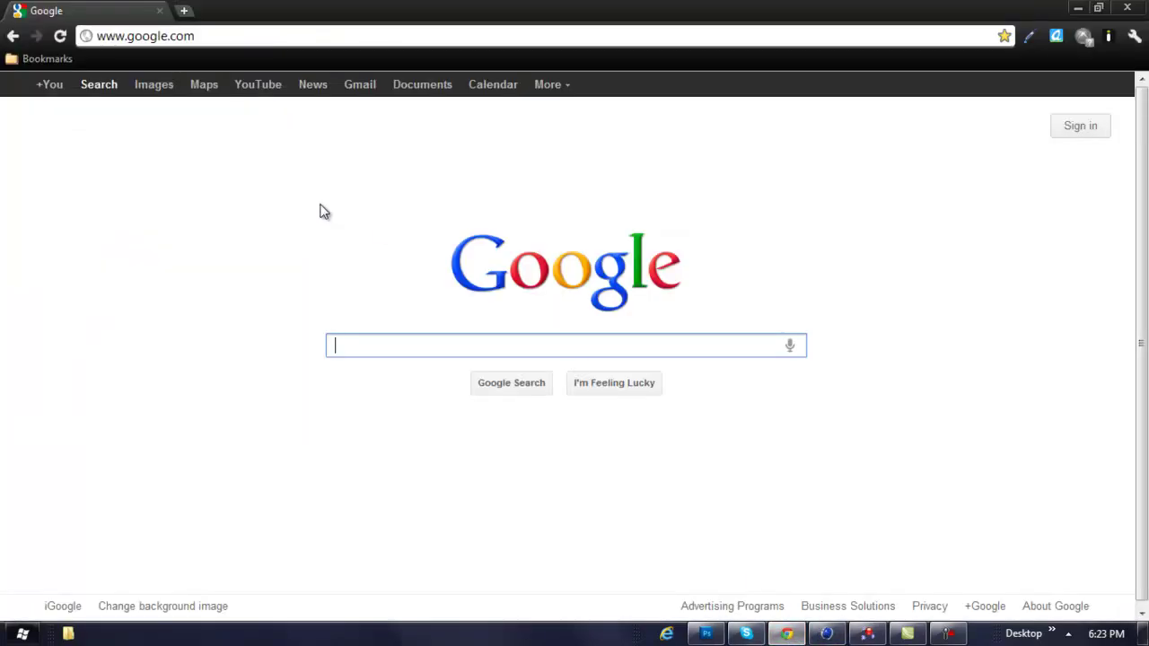
type("Rich Mood Editor For Skype")
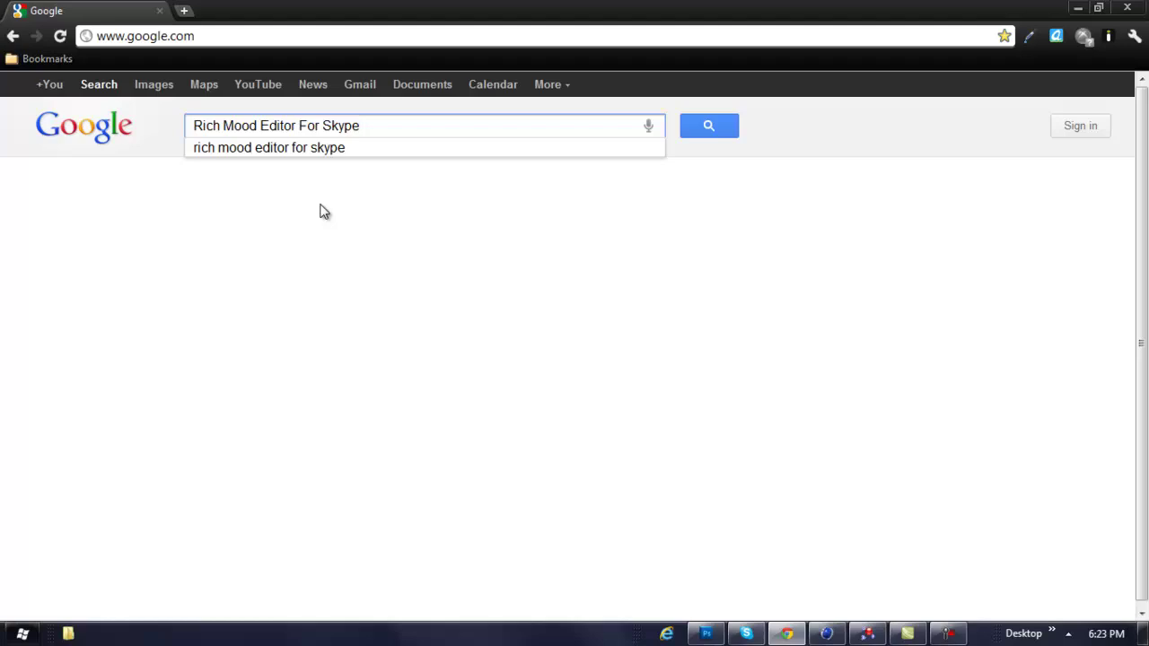
key("Return")
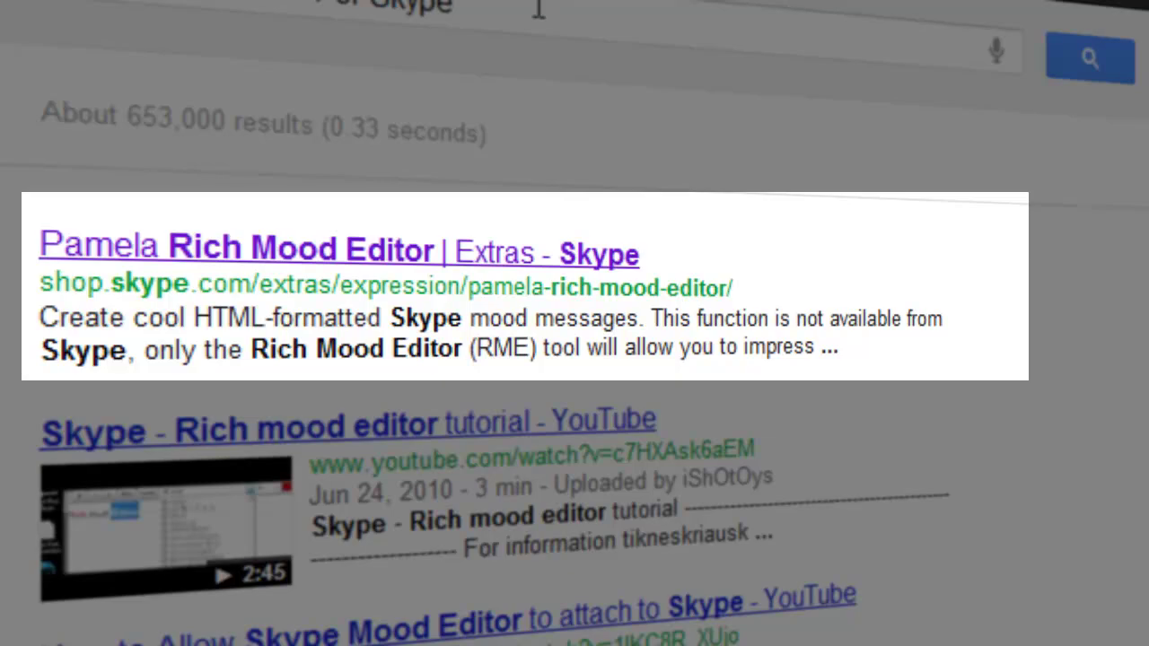
left_click(538, 9)
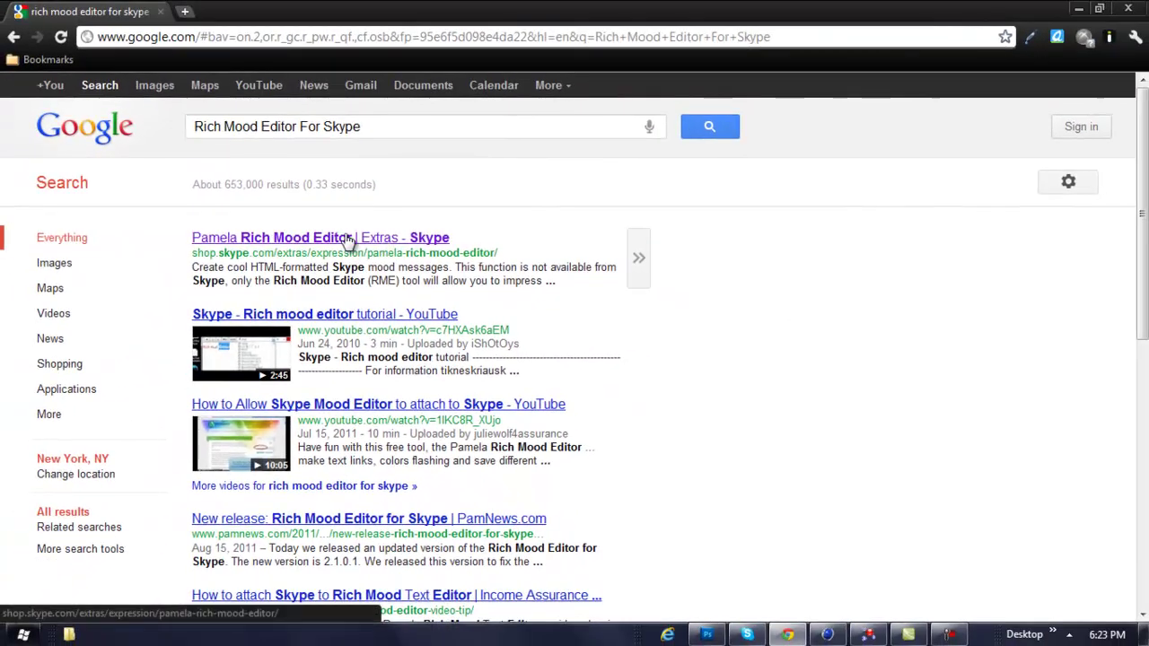
left_click(353, 238)
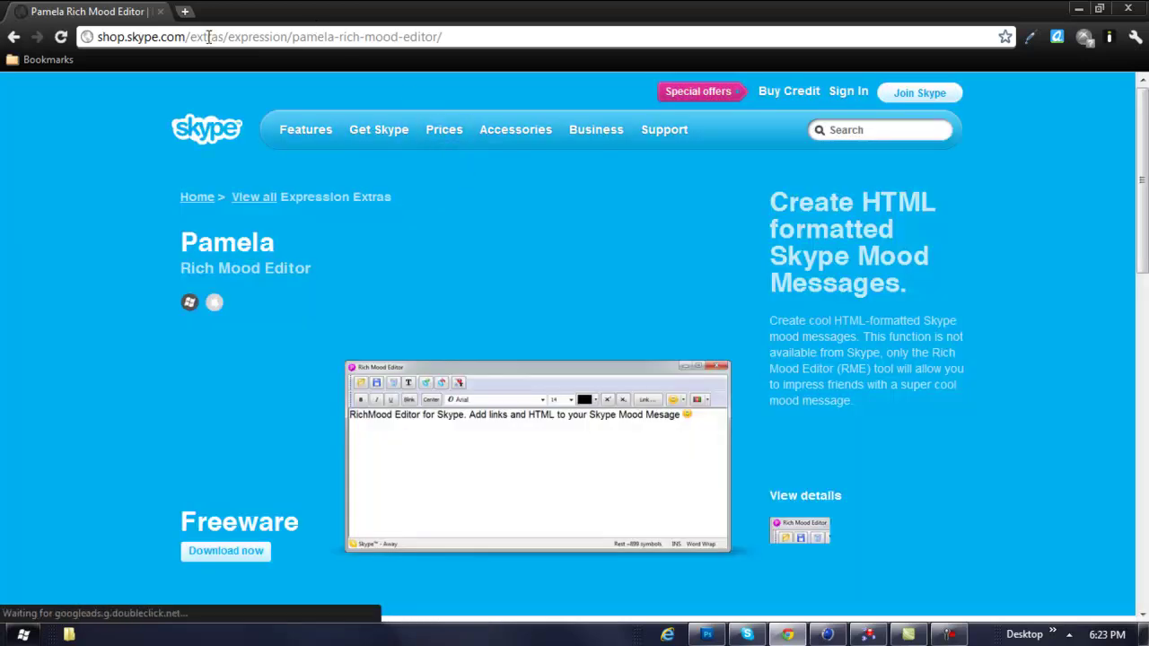
Step: Look over the Pamela Rich Mood Editor page, including its address, download option and feature list
left_click(201, 38)
left_click(156, 40)
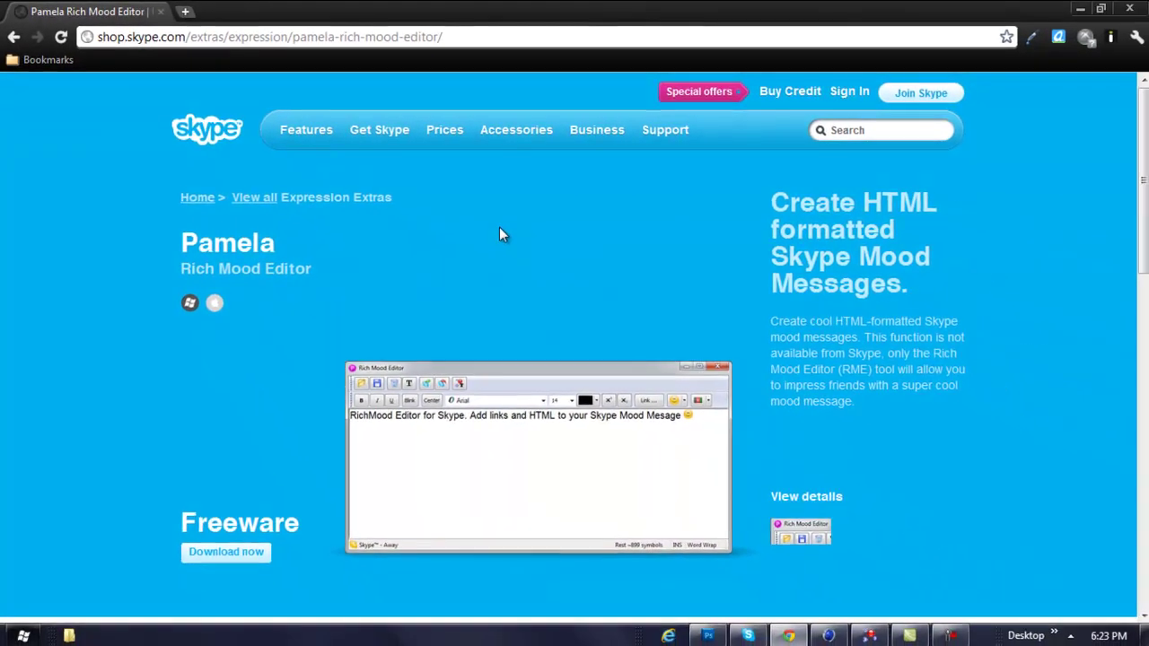
scroll(816, 392, "down", 2)
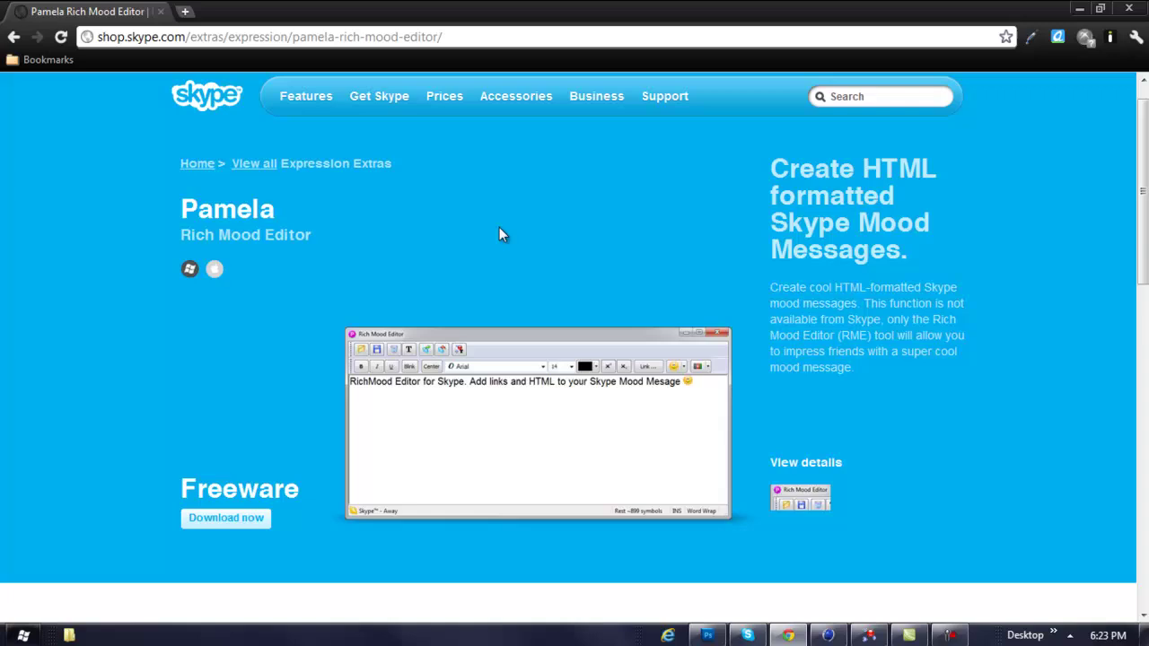
scroll(501, 234, "down", 3)
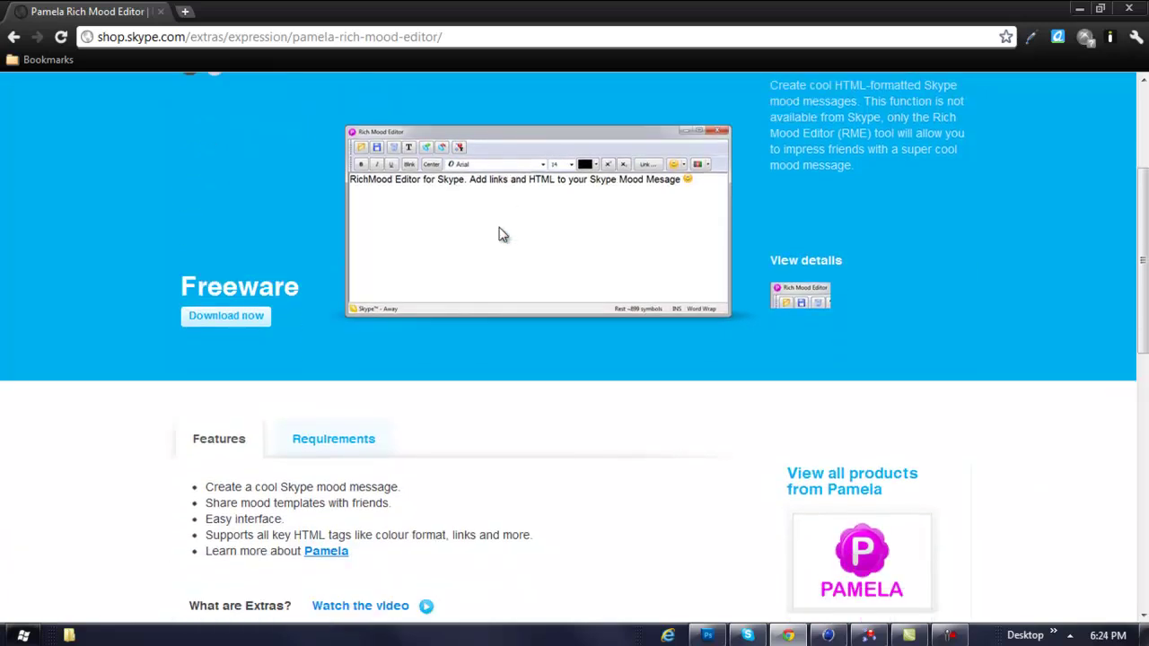
scroll(502, 235, "up", 5)
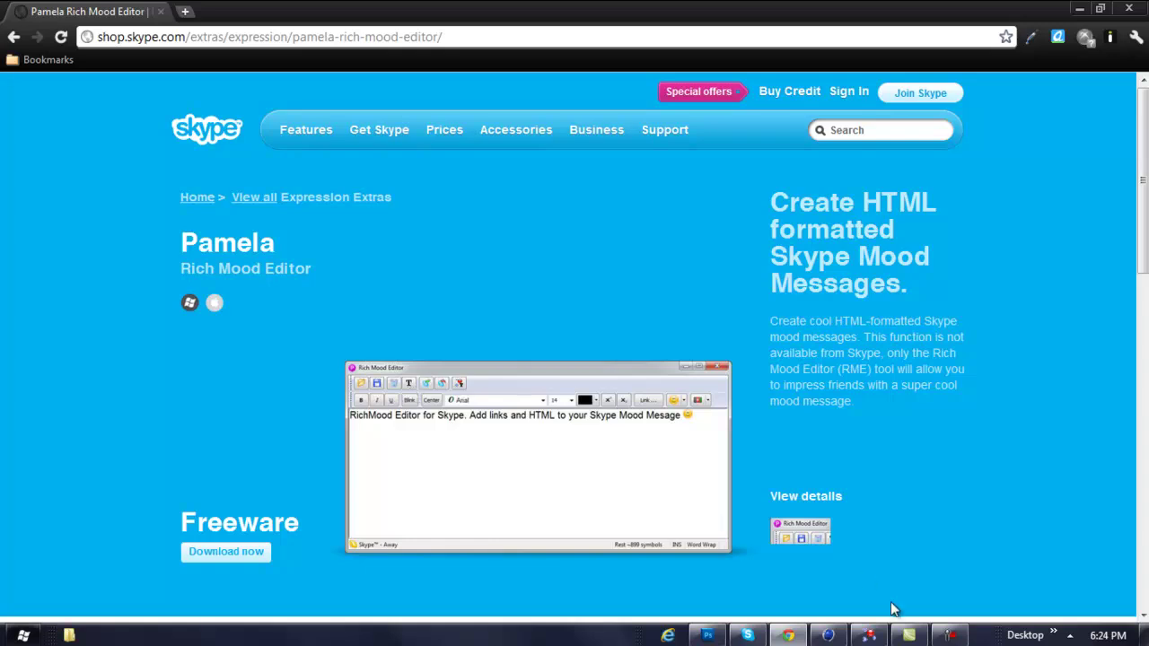
Step: Switch to the Mood Editor and look through its available fonts without choosing one
left_click(869, 636)
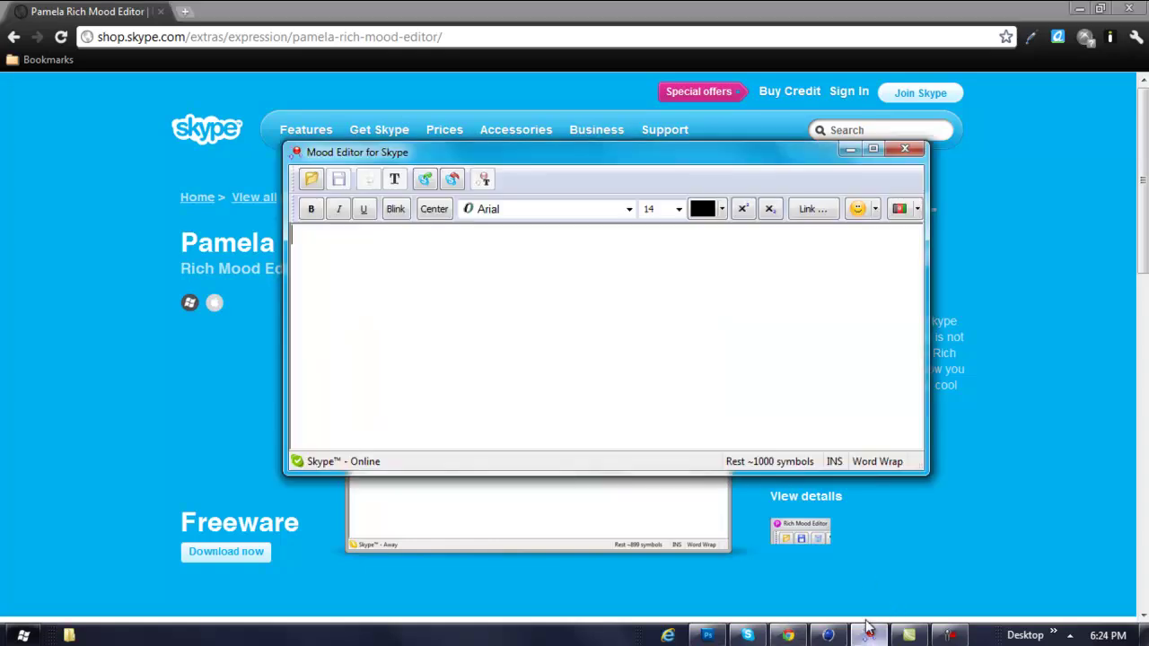
left_click(604, 210)
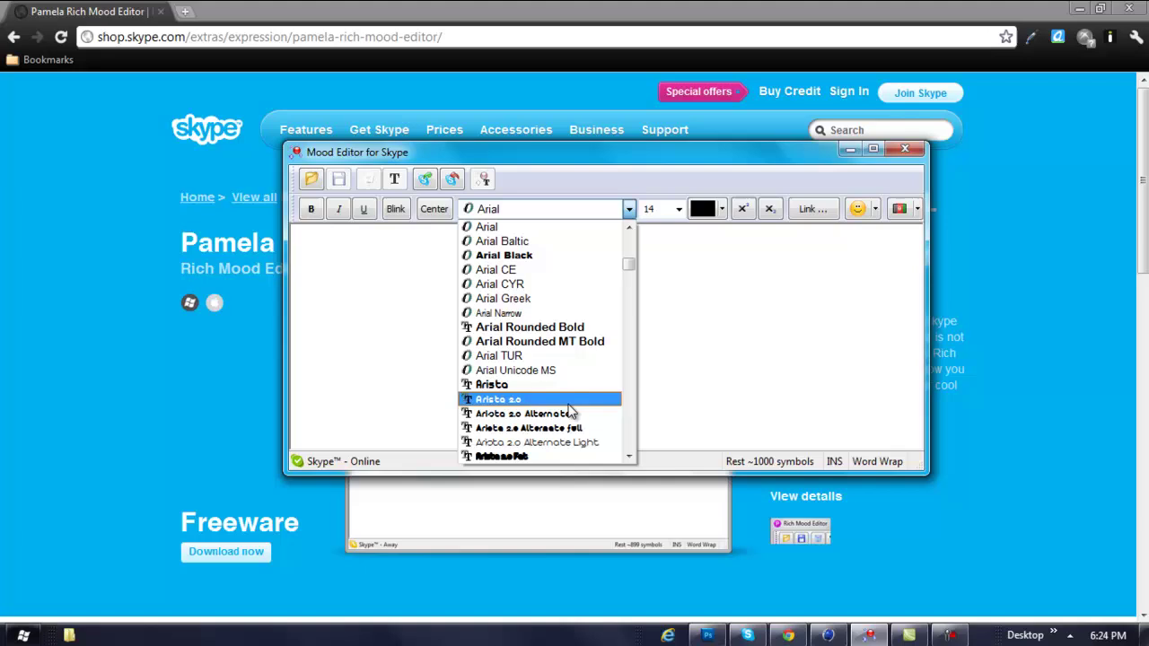
left_click(368, 246)
left_click(159, 295)
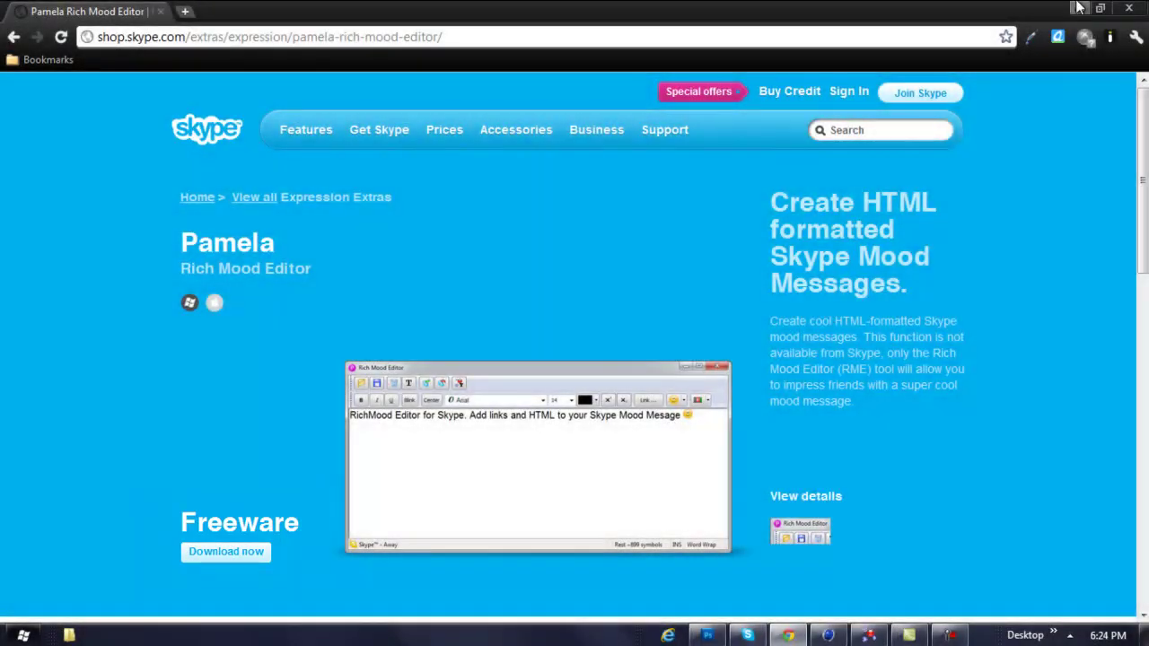
Step: Minimize Chrome and the Mood Editor to show the desktop shortcut, and bring the Mood Editor window back
left_click(1080, 9)
left_click(1082, 19)
left_click(1083, 9)
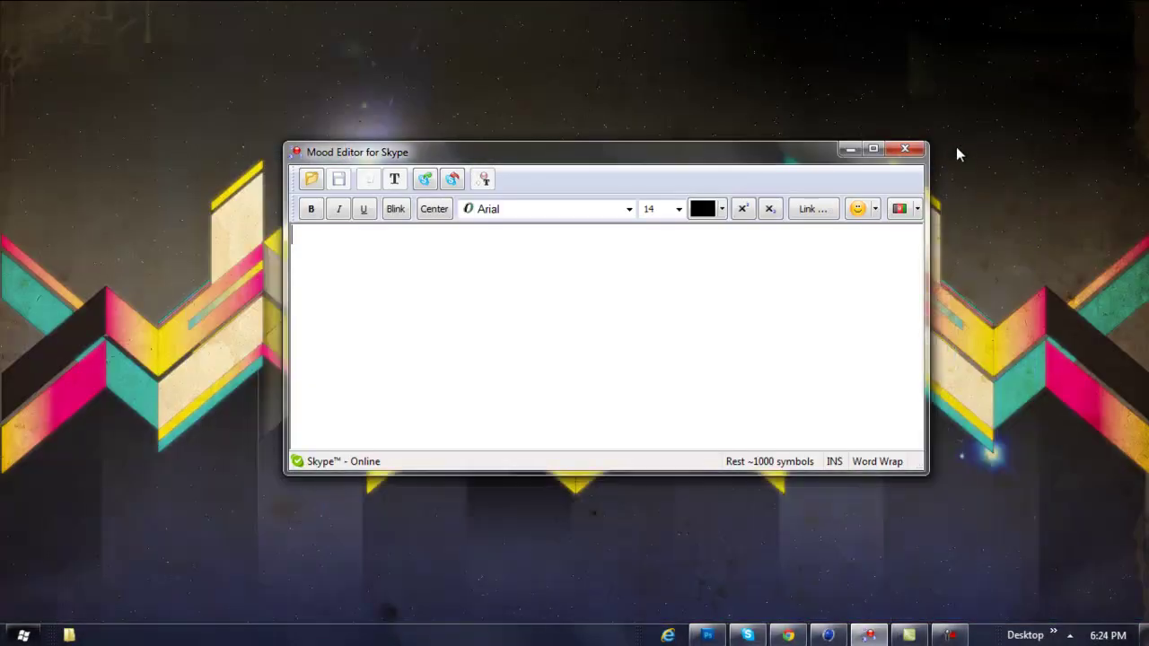
left_click(855, 149)
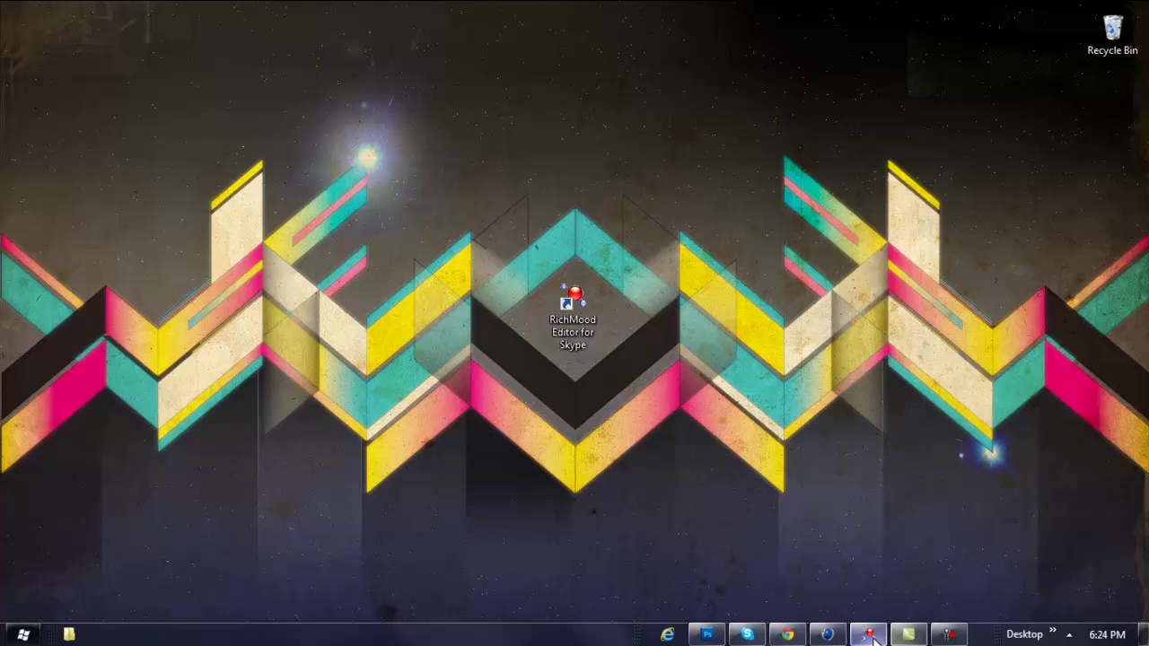
left_click(870, 635)
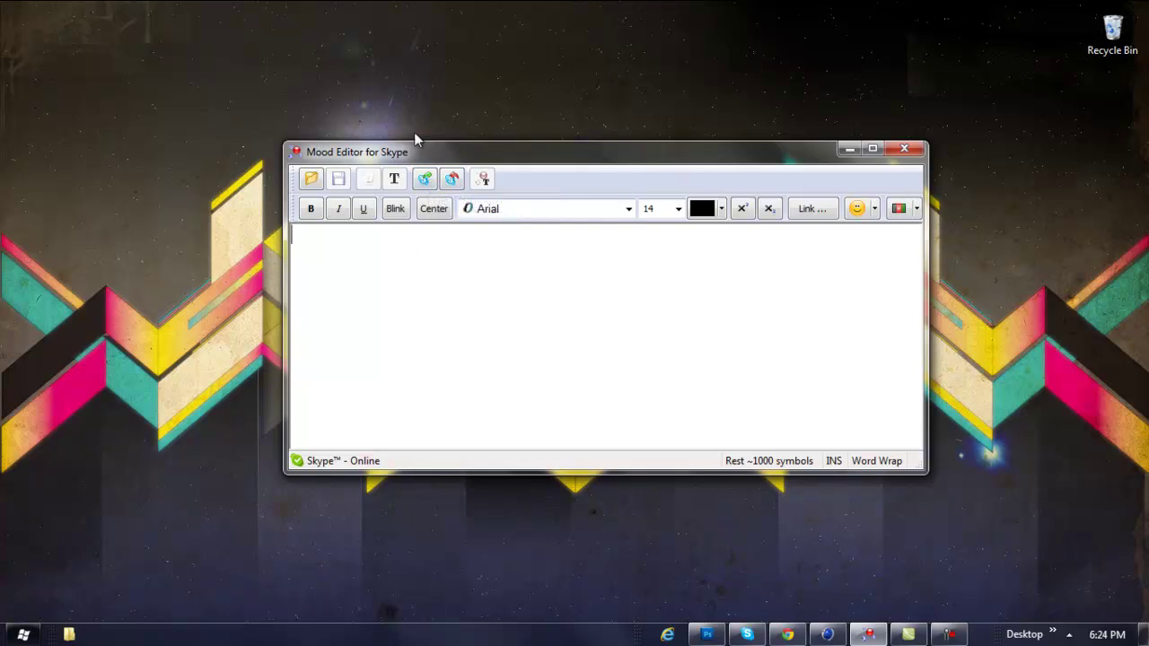
Step: Switch to Skype, check MoodEditor.exe's entry in the API access control of the advanced options, and save the options
left_click(748, 634)
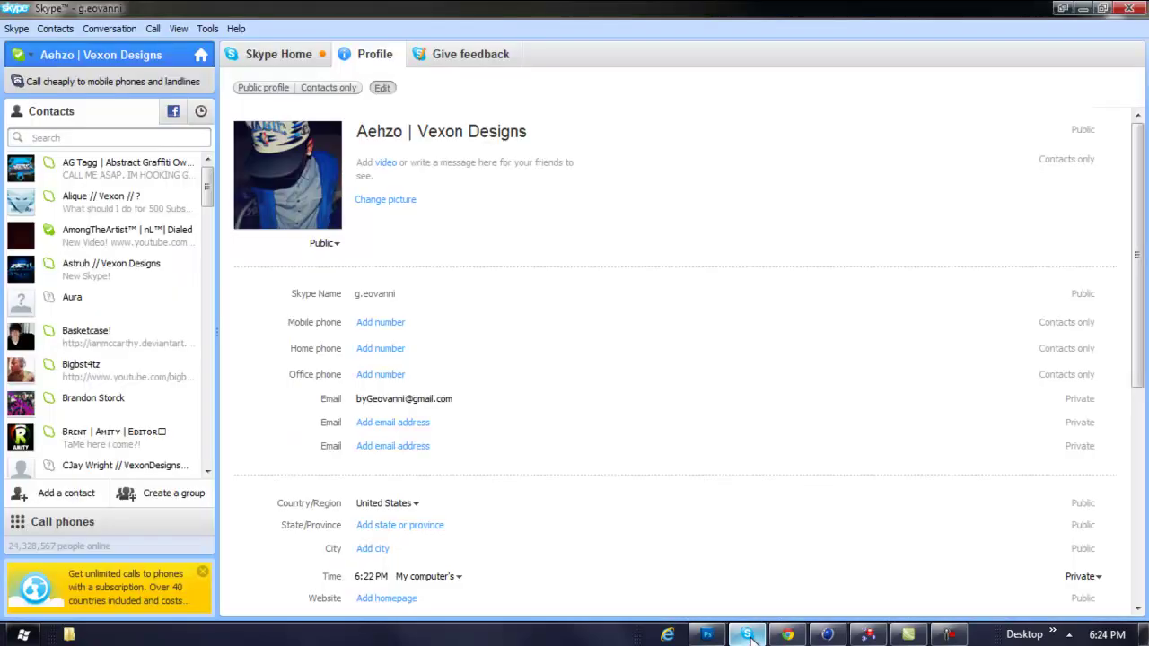
left_click(208, 27)
left_click(244, 169)
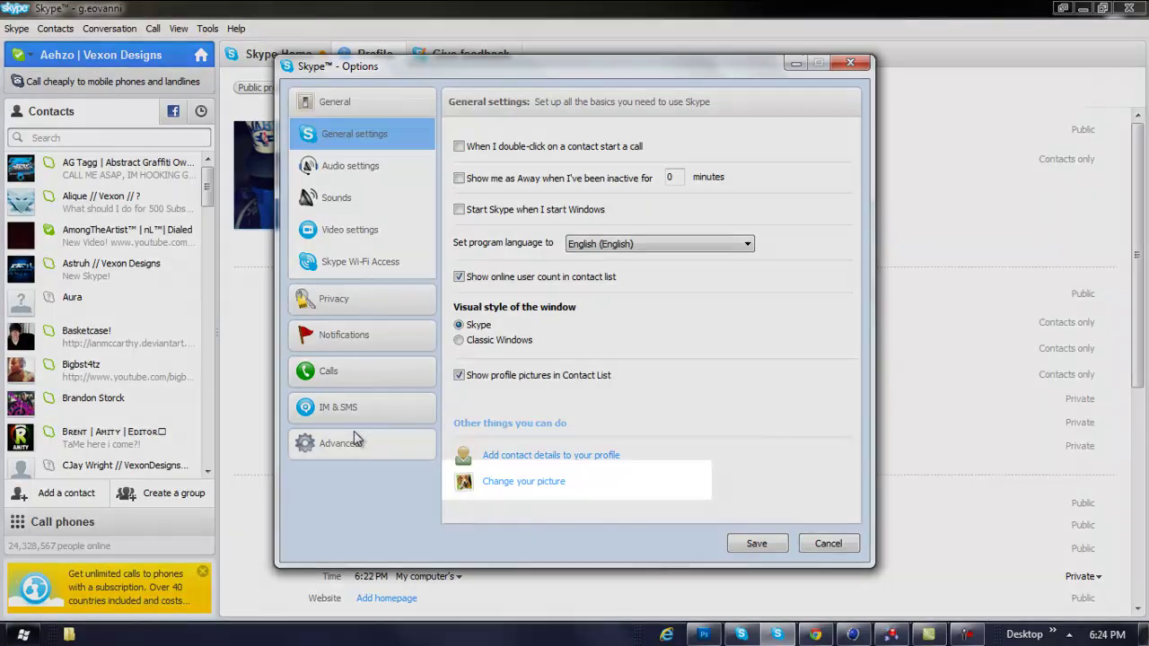
left_click(354, 438)
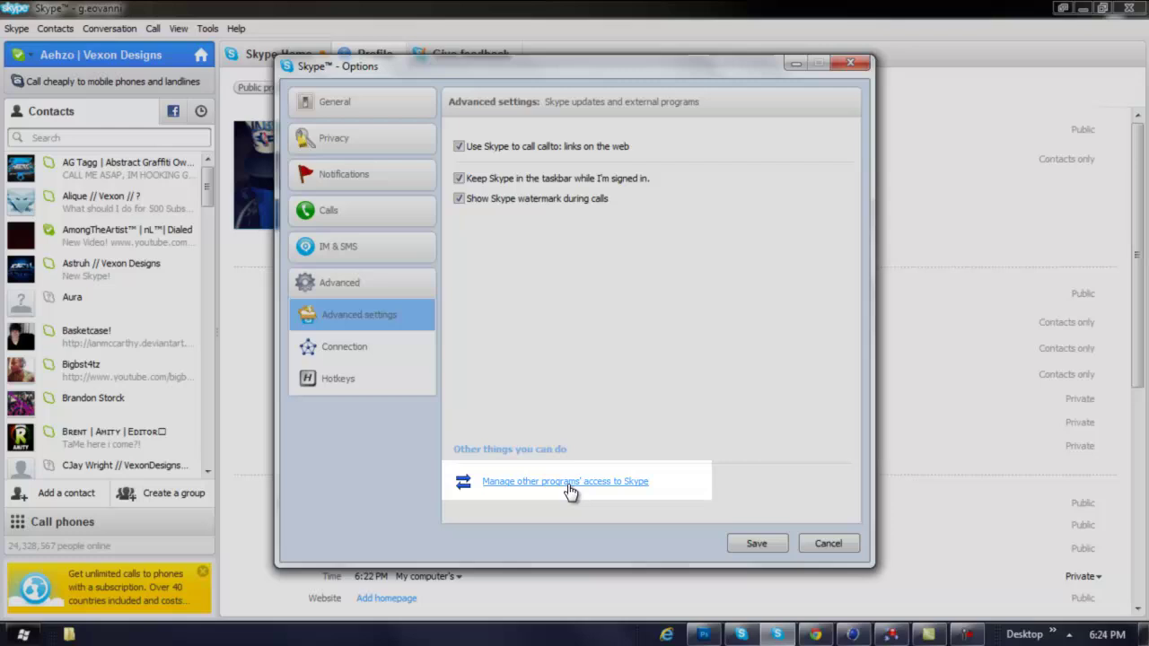
left_click(569, 484)
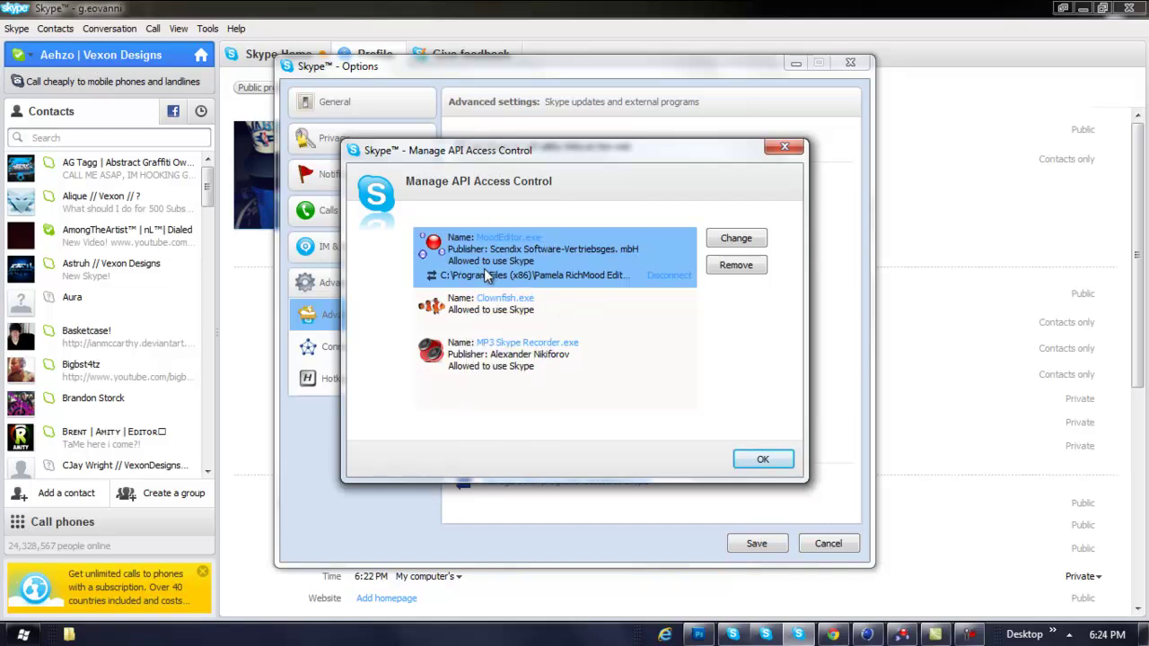
left_click(763, 463)
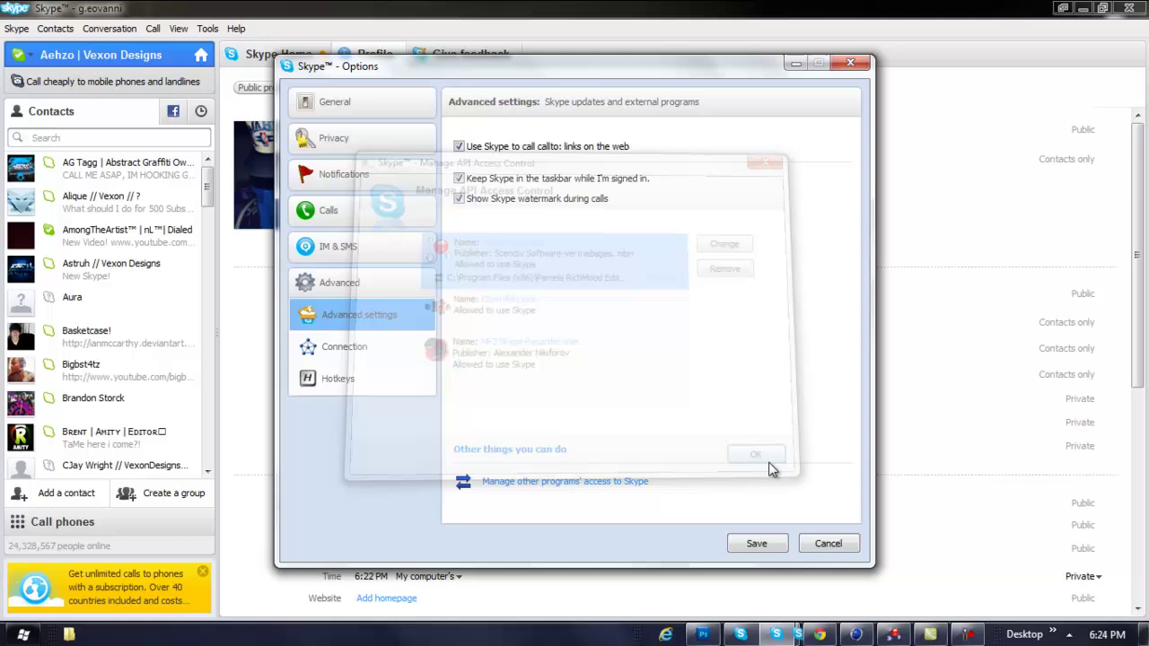
left_click(758, 544)
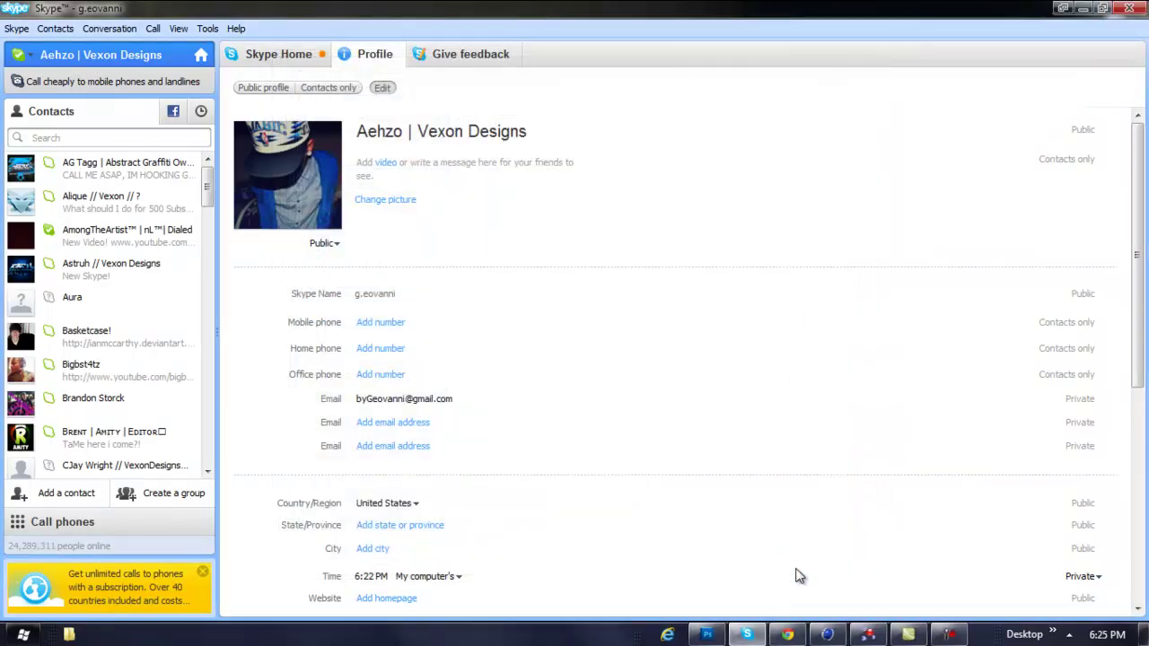
Step: Switch to the Mood Editor and write a mood message with the nickname, the first name and "Vexon", separated by "//"
left_click(868, 635)
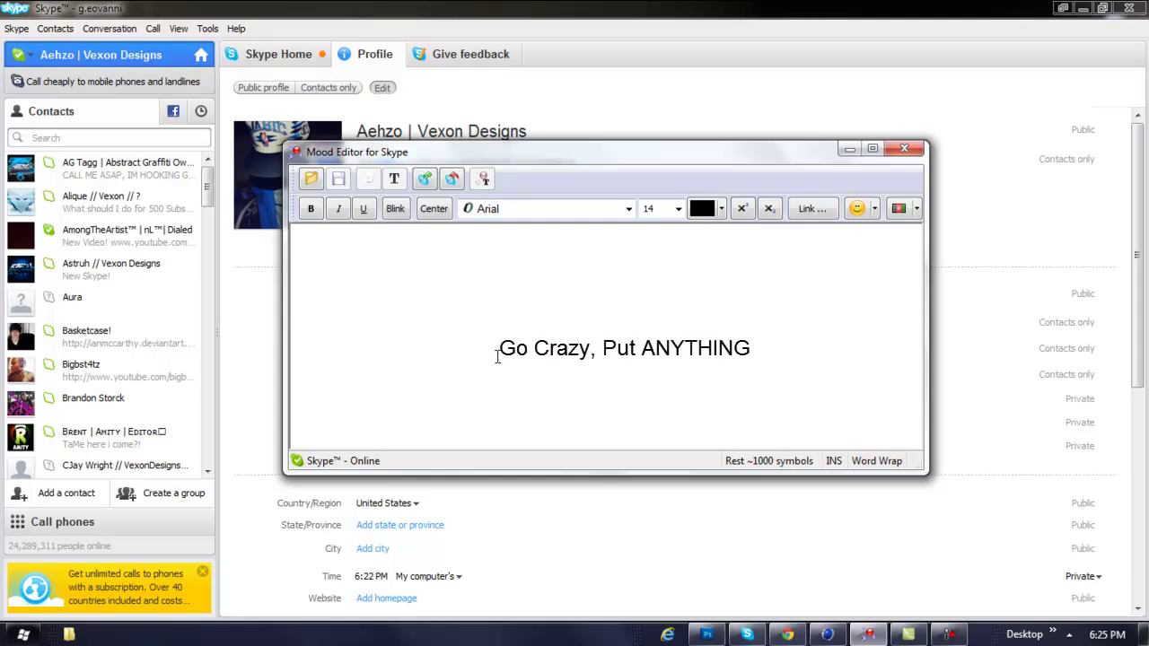
type("Aeh")
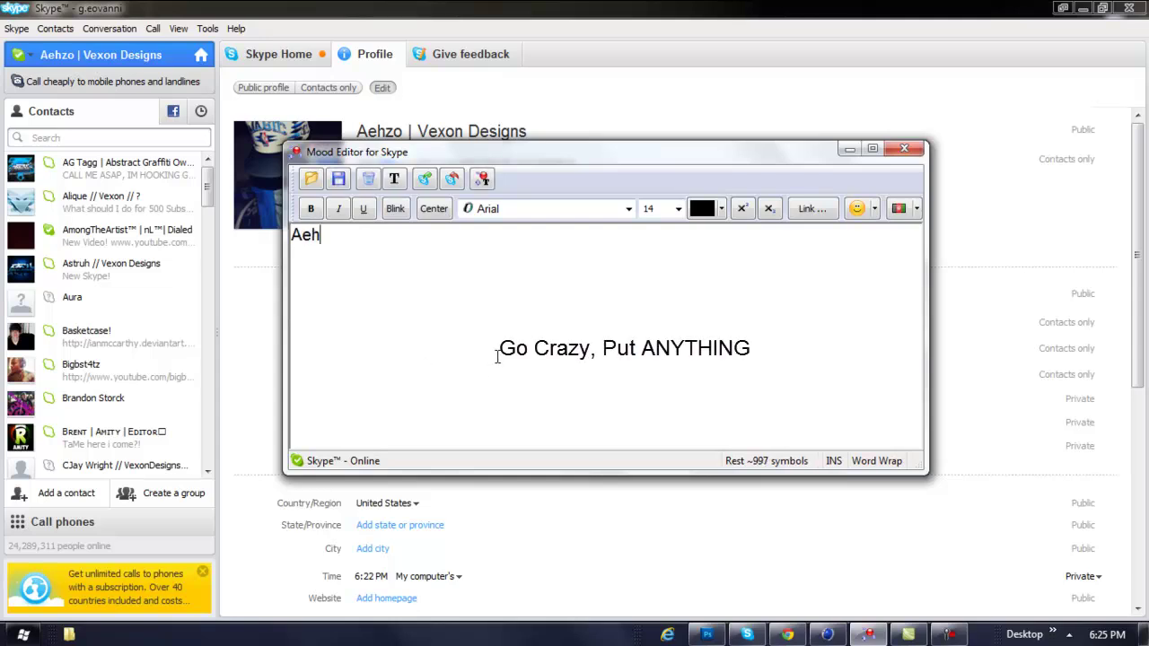
type("z")
type("o | ")
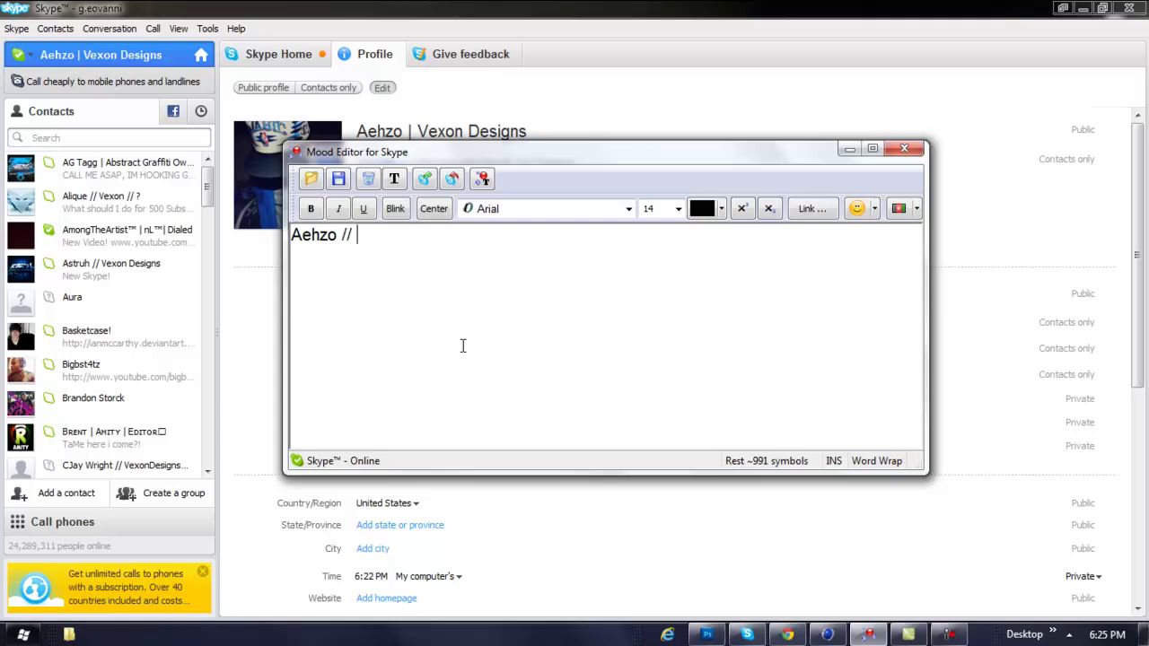
type(" G")
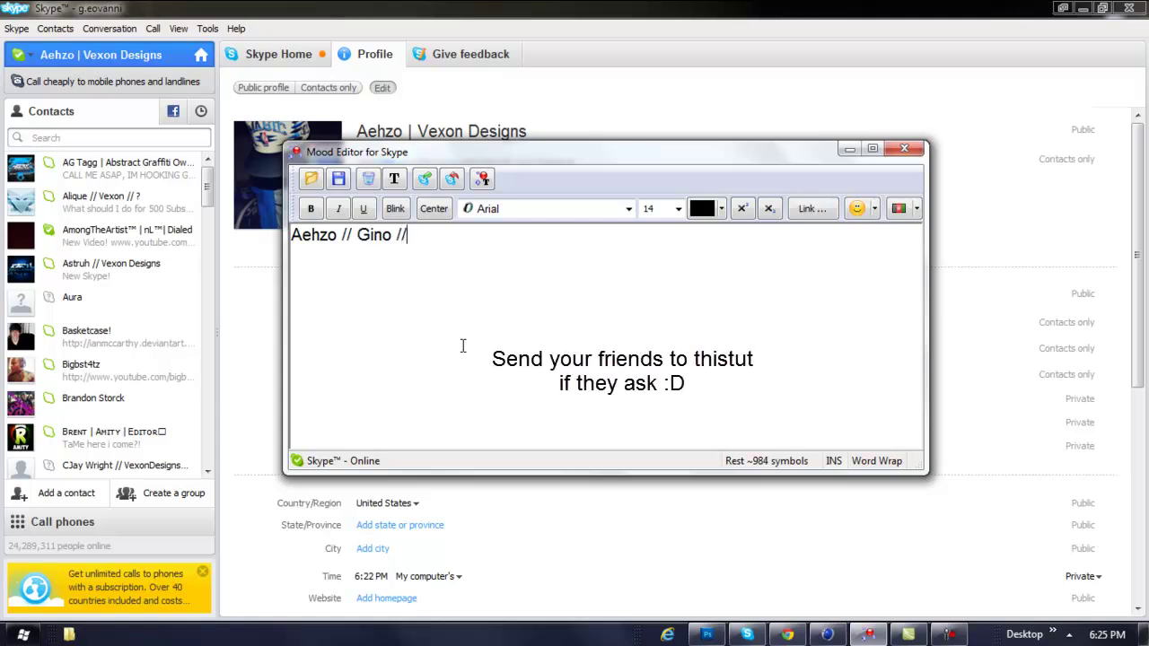
type("ino // Vexon")
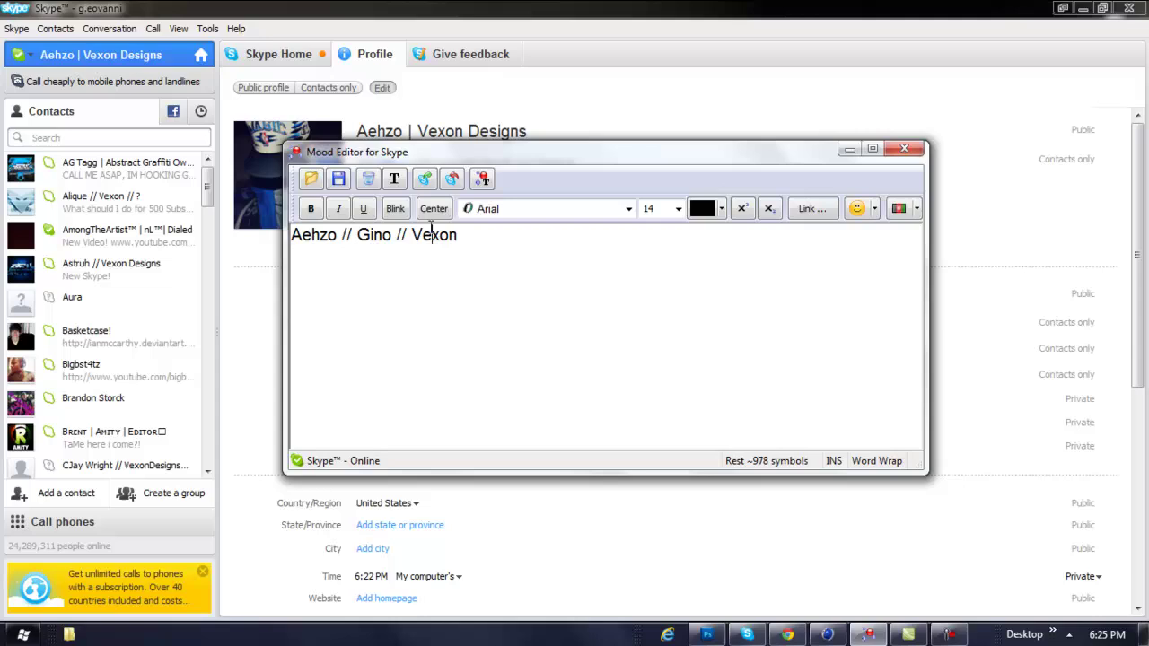
Step: Color the word "Vexon" green and the first name in the middle of the message blue
double_click(432, 234)
left_click(703, 209)
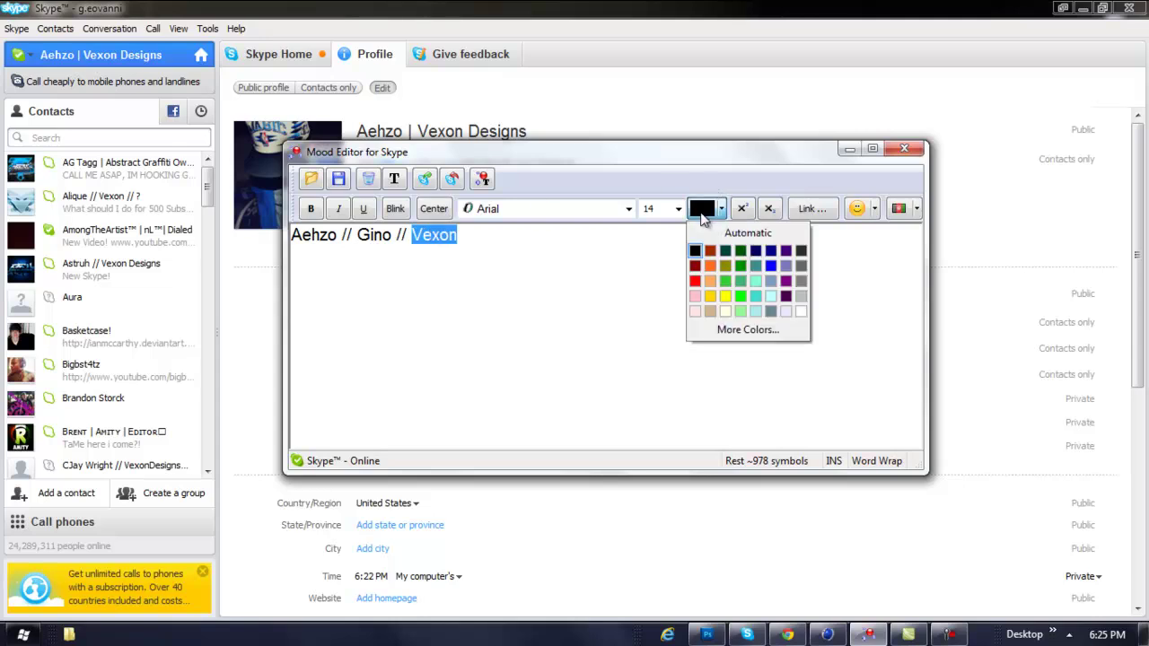
left_click(739, 266)
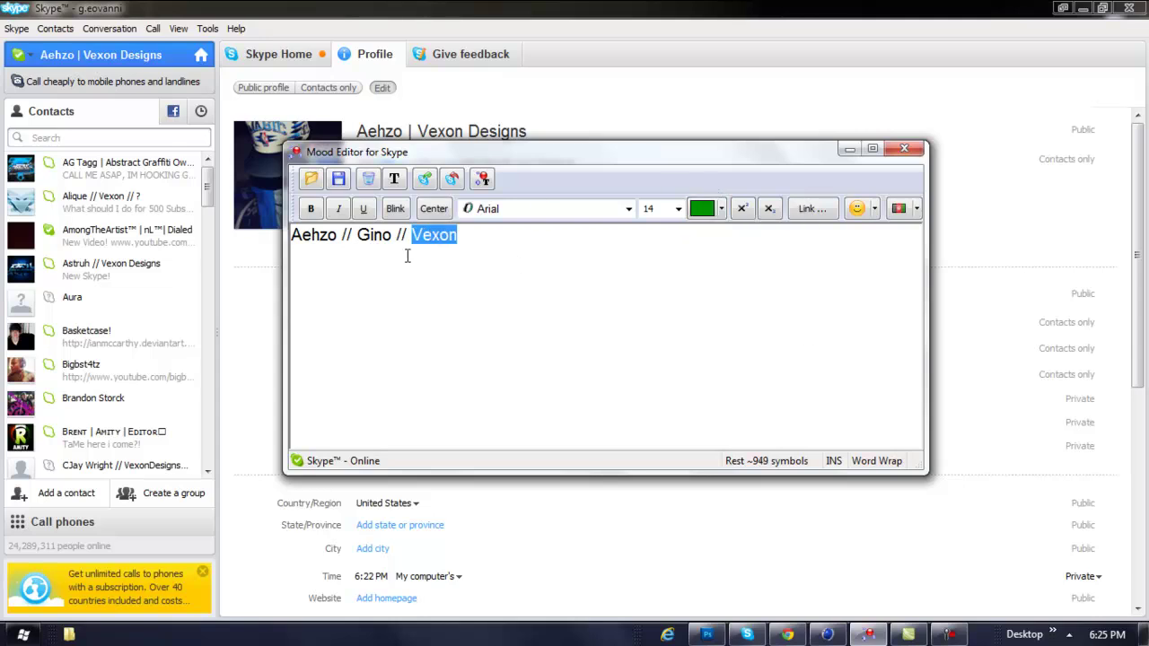
double_click(377, 237)
left_click(703, 209)
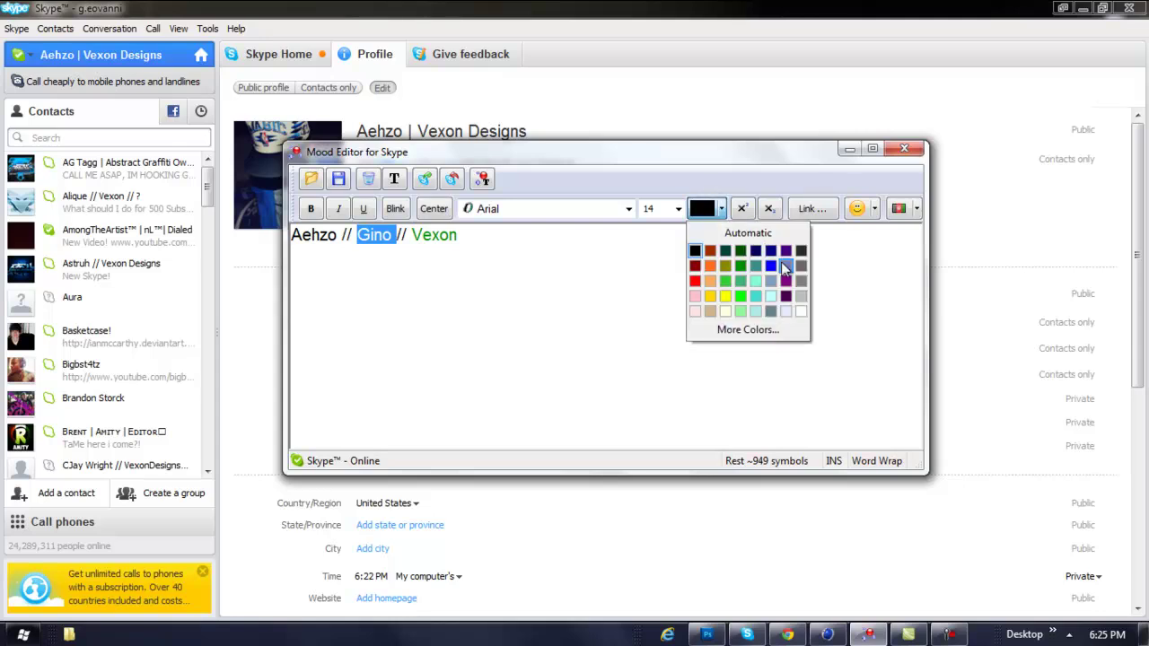
left_click(770, 265)
Step: Color the nickname at the start of the mood message red
left_click(297, 273)
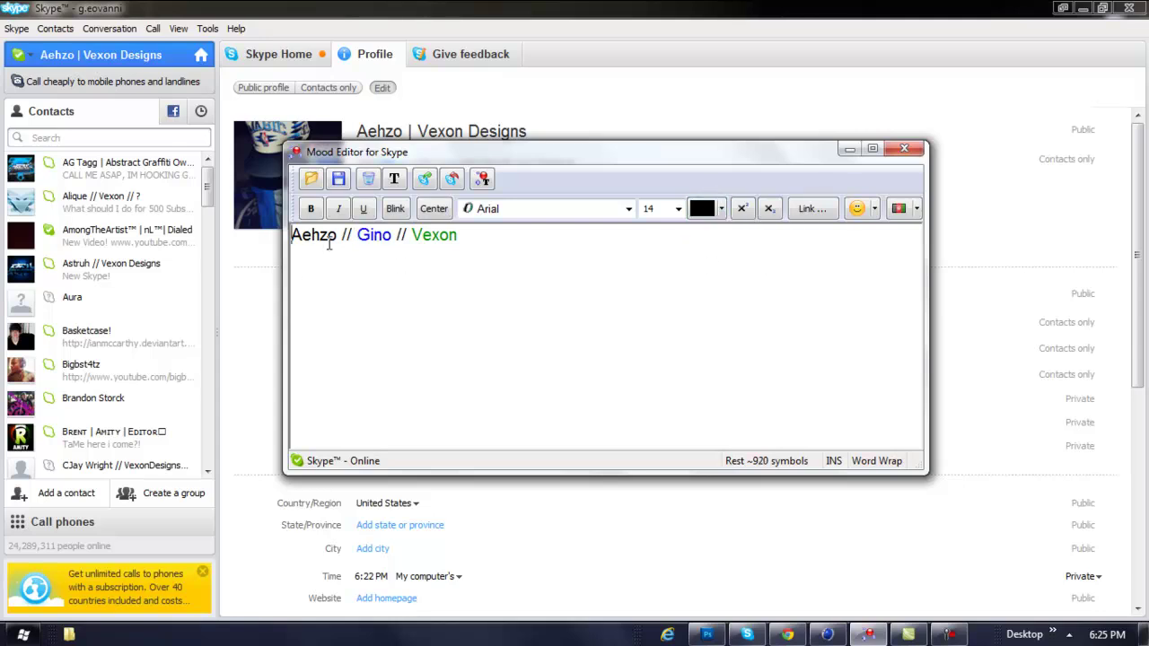
left_click(703, 209)
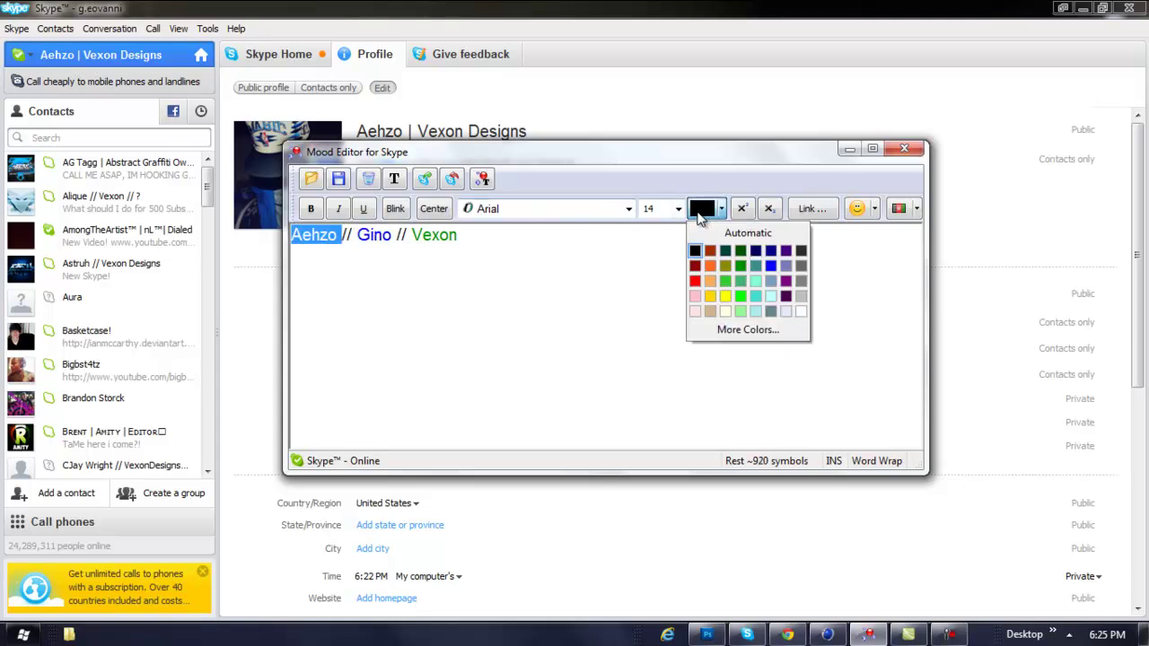
left_click(695, 282)
left_click(426, 249)
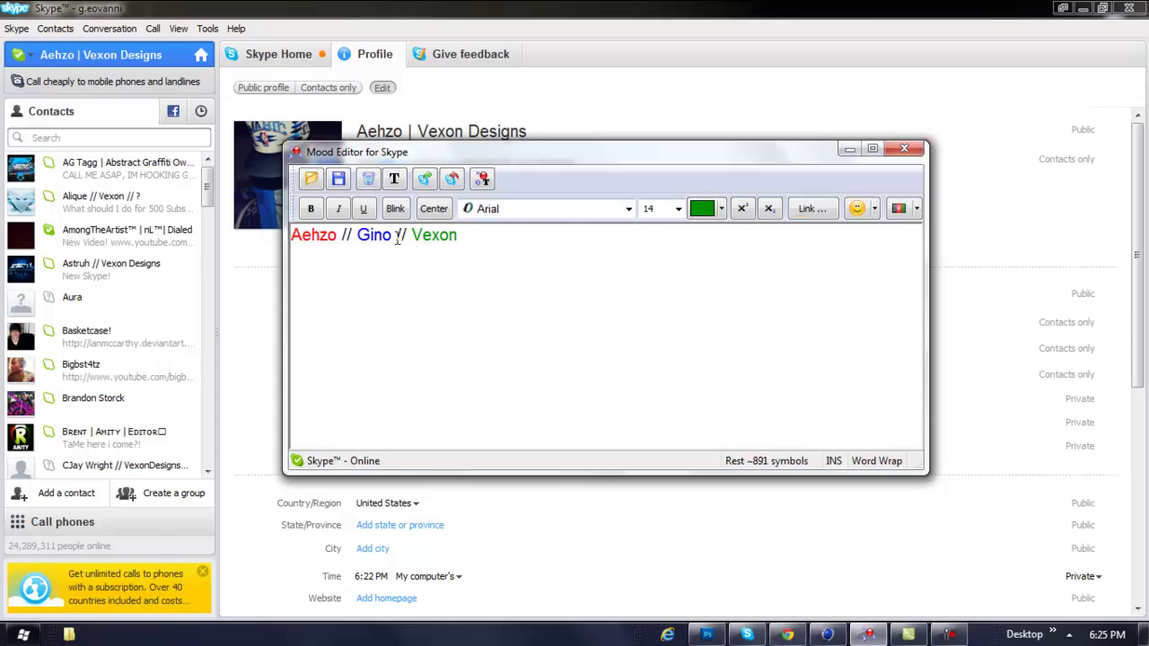
double_click(374, 239)
left_click(384, 237)
left_click(477, 235)
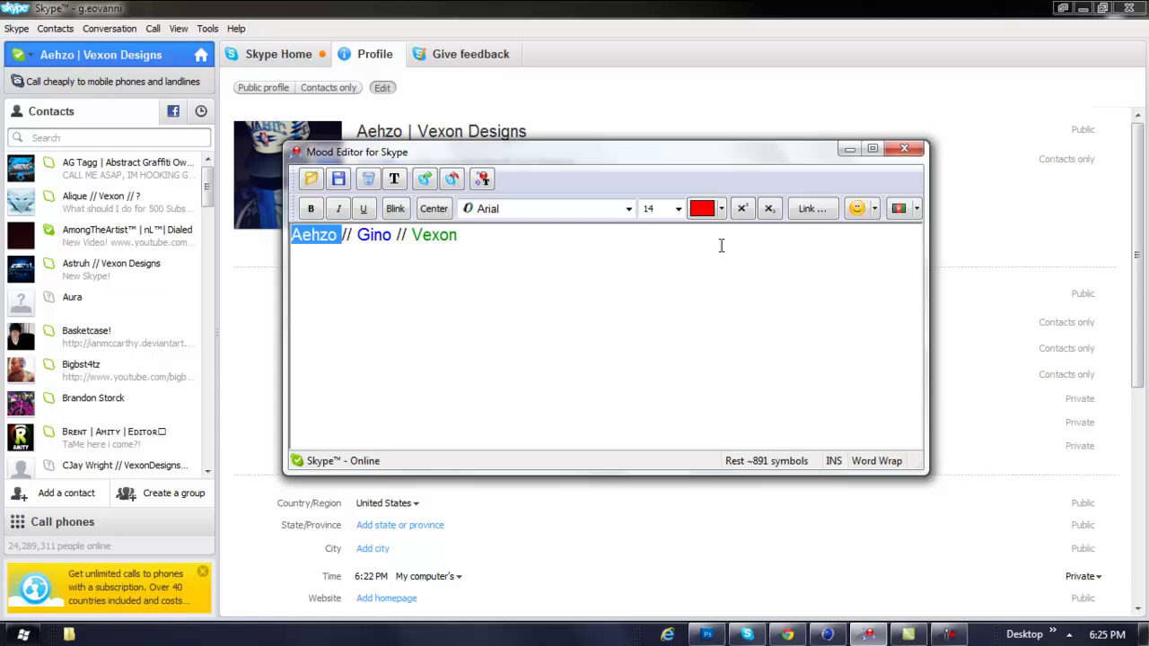
left_click(809, 208)
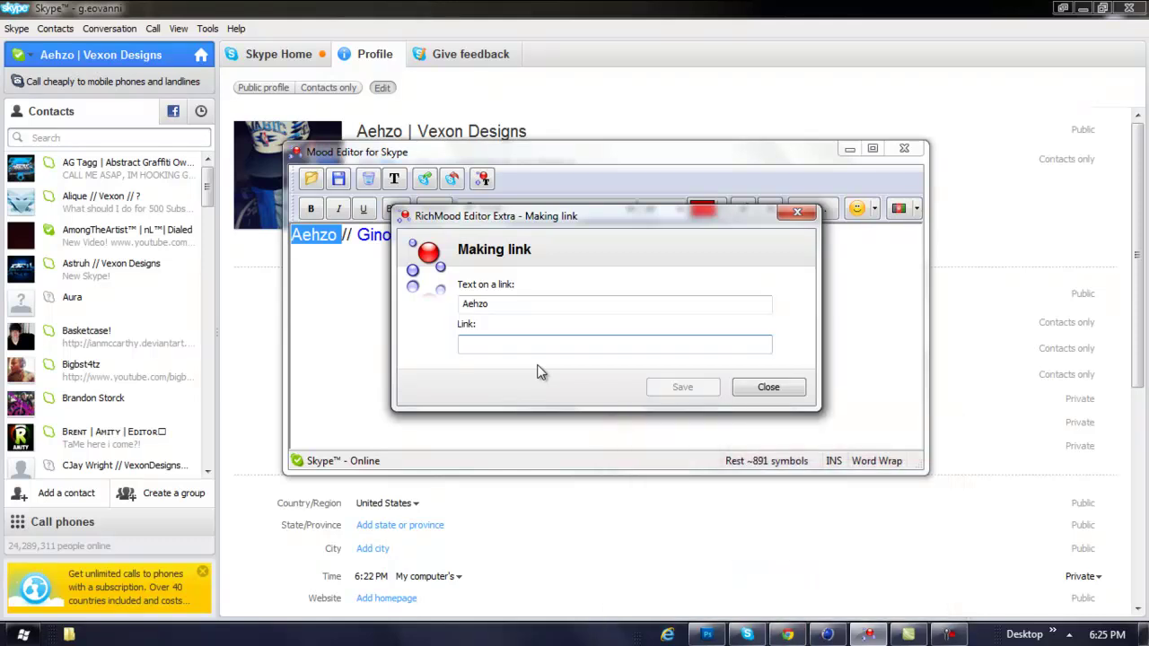
type("Rich Mood Editor For Skype")
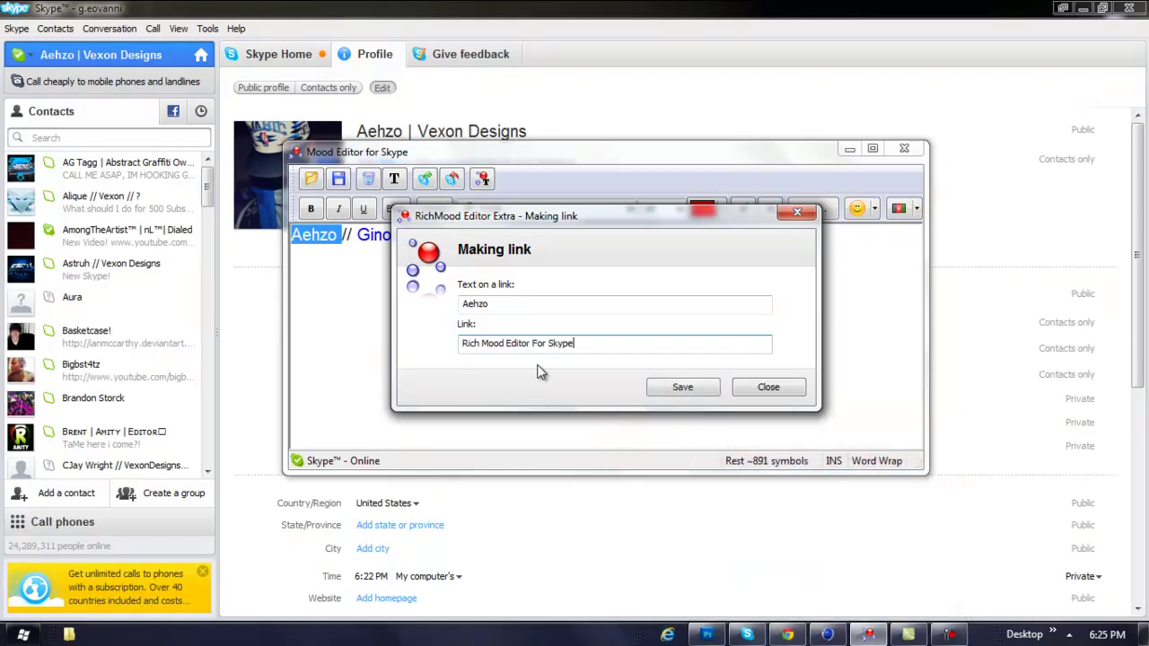
key("ctrl+z")
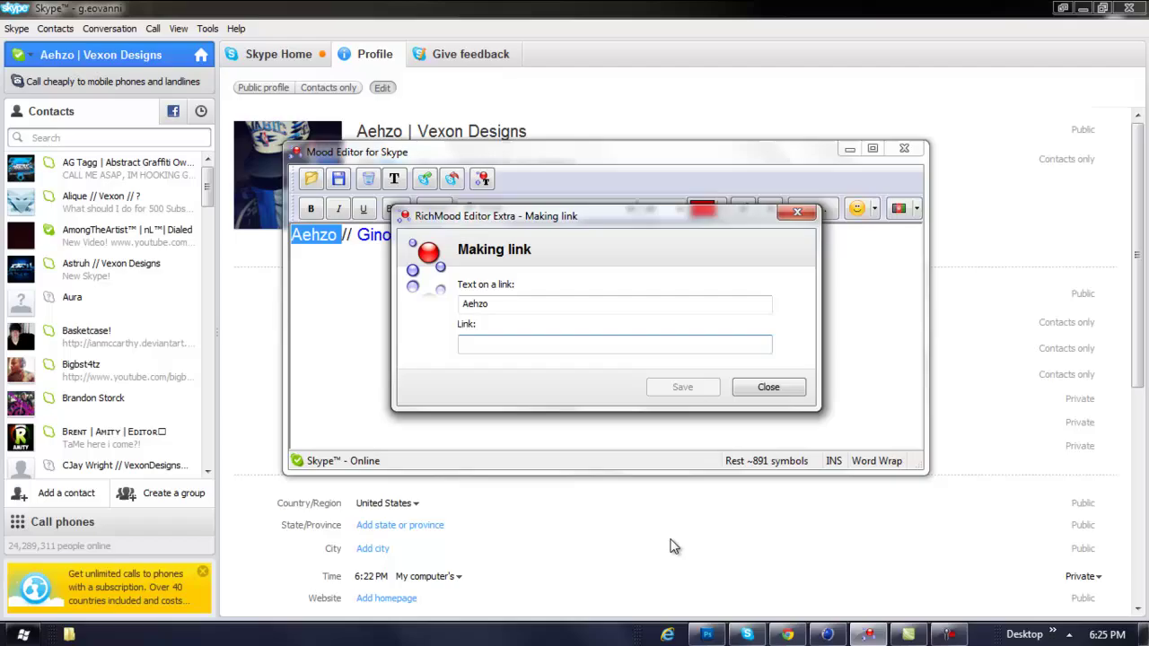
left_click(787, 634)
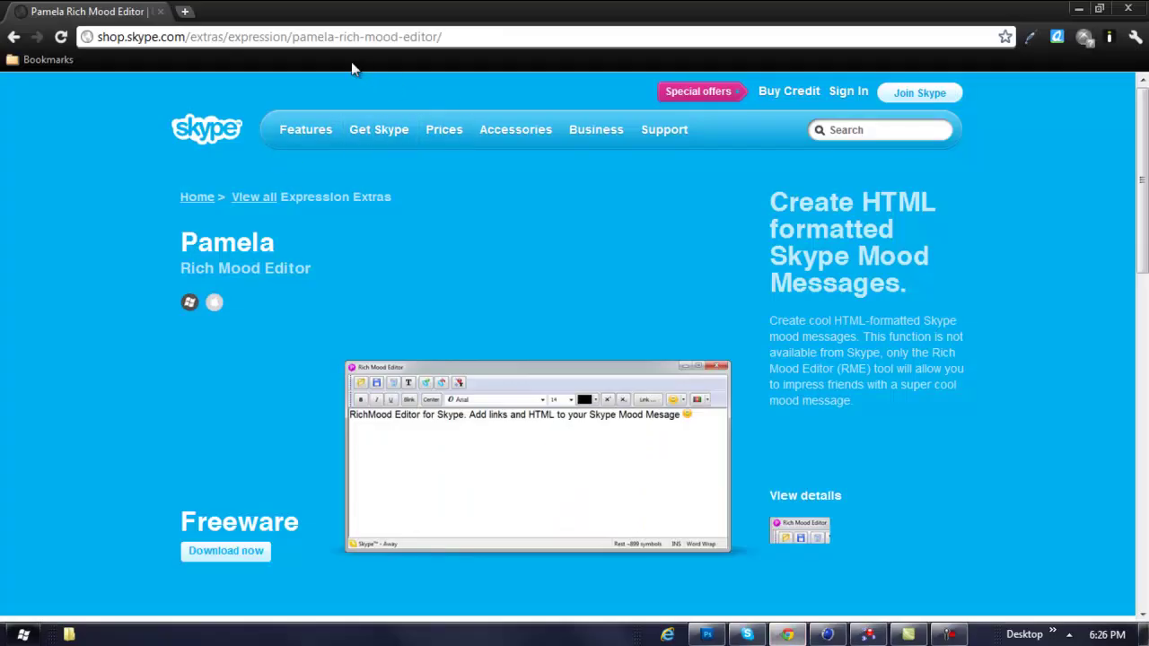
left_click(335, 38)
right_click(334, 39)
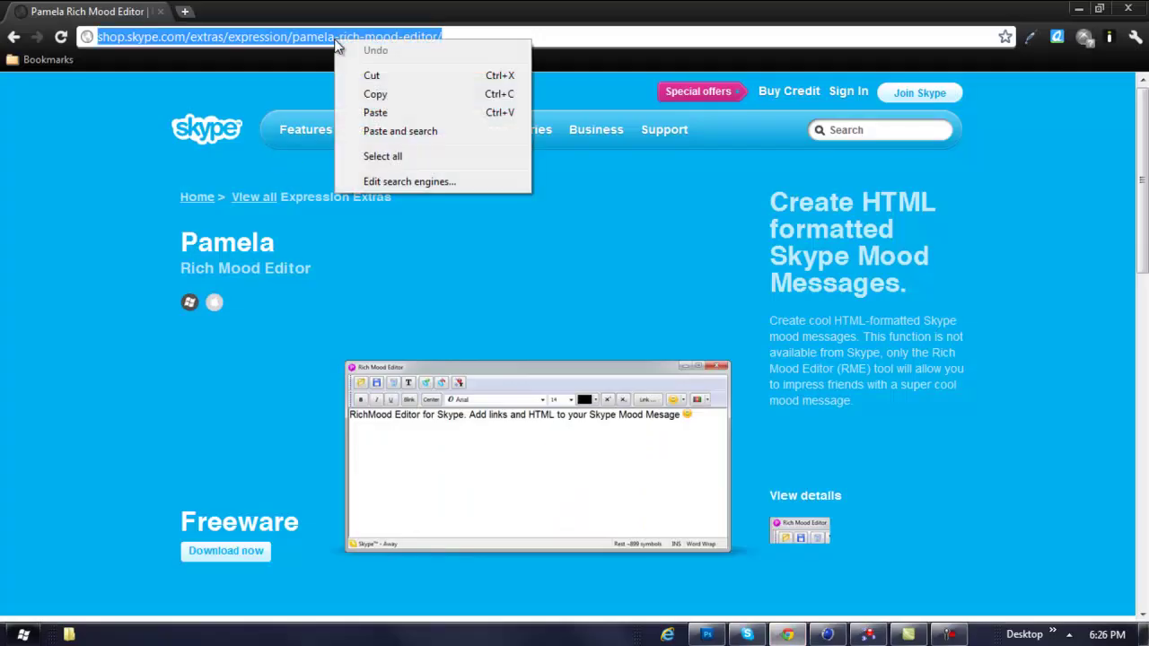
left_click(389, 94)
left_click(1079, 9)
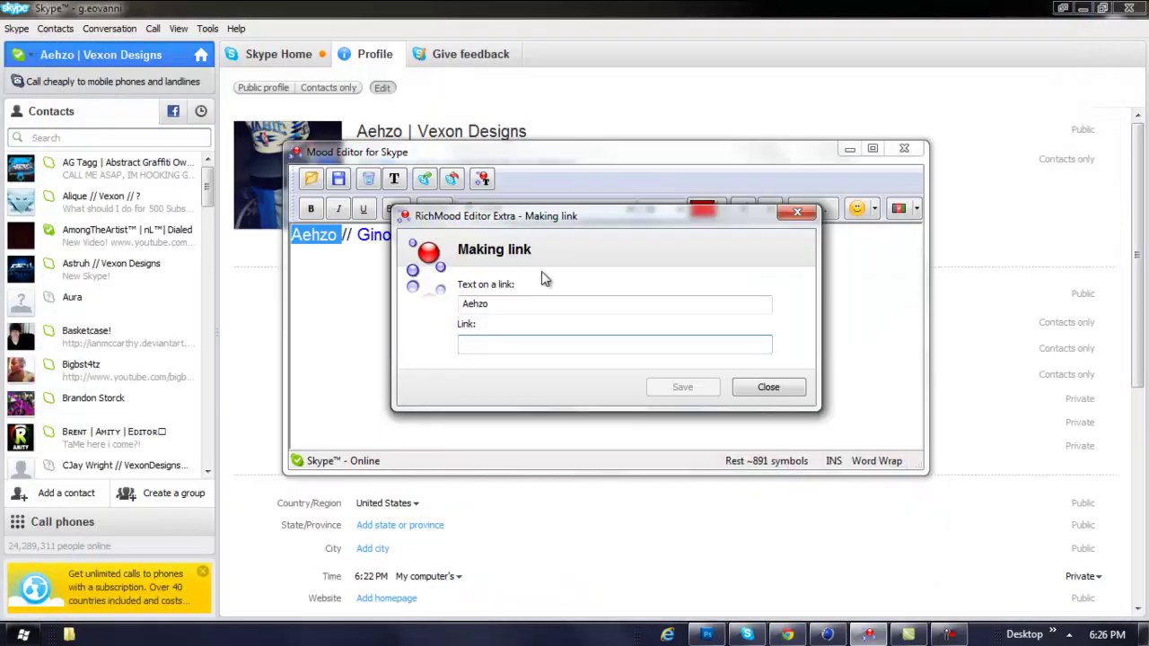
key("ctrl+v")
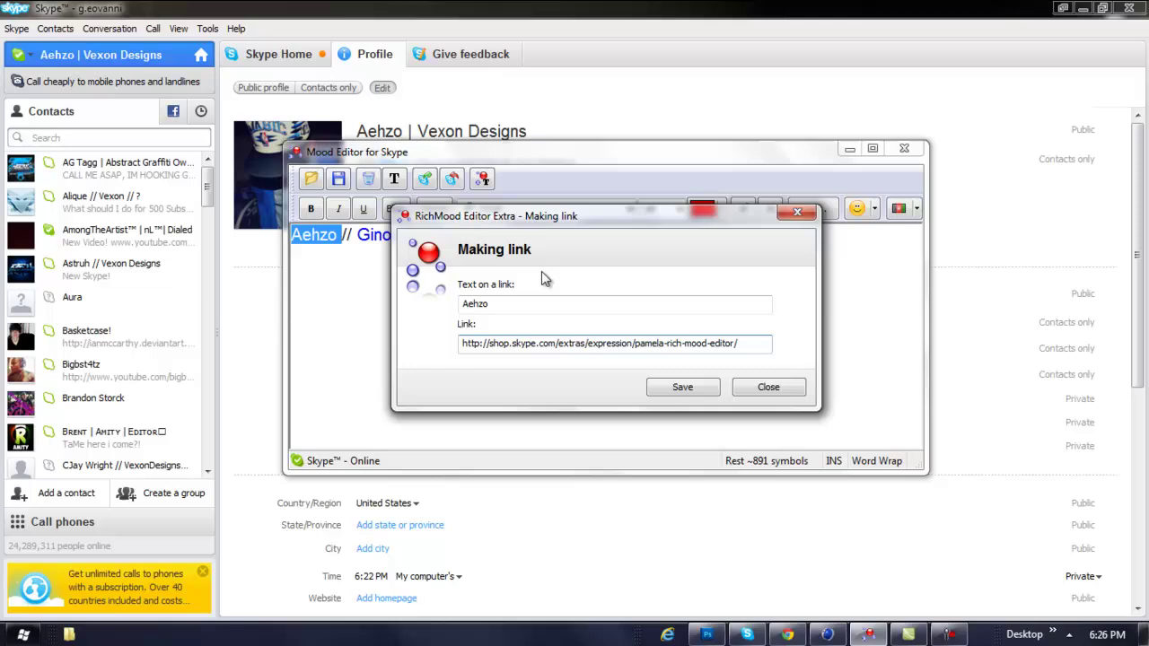
key("Return")
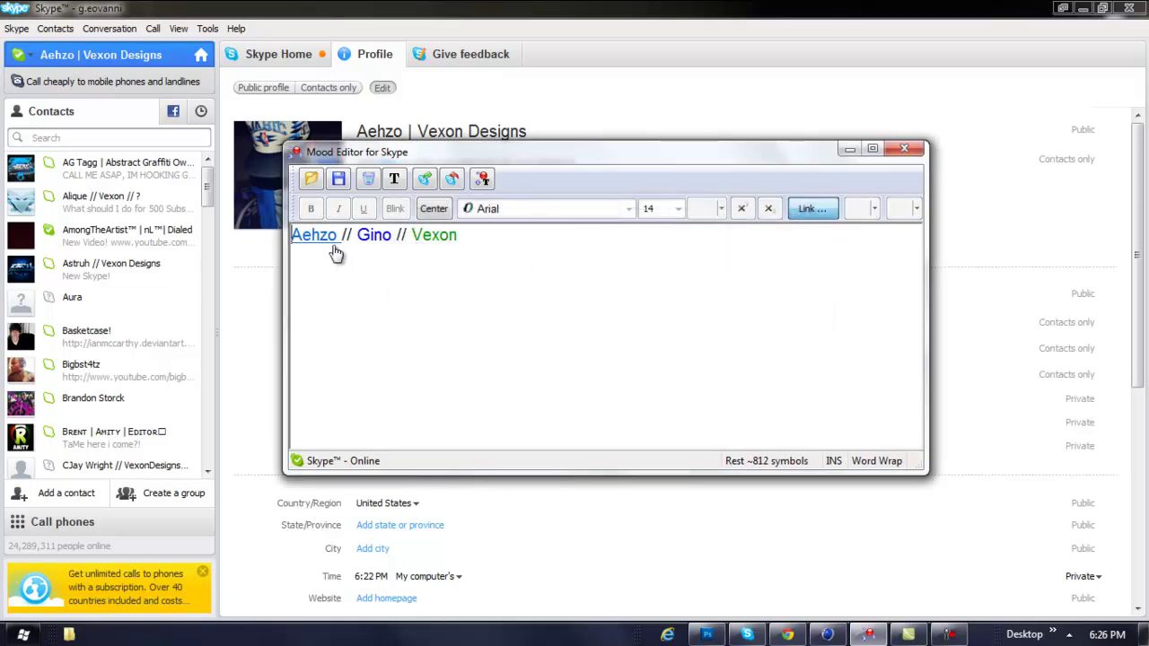
Step: Apply the blink effect to the first name and to the last letter of "Vexon" in the mood message
left_click(466, 235)
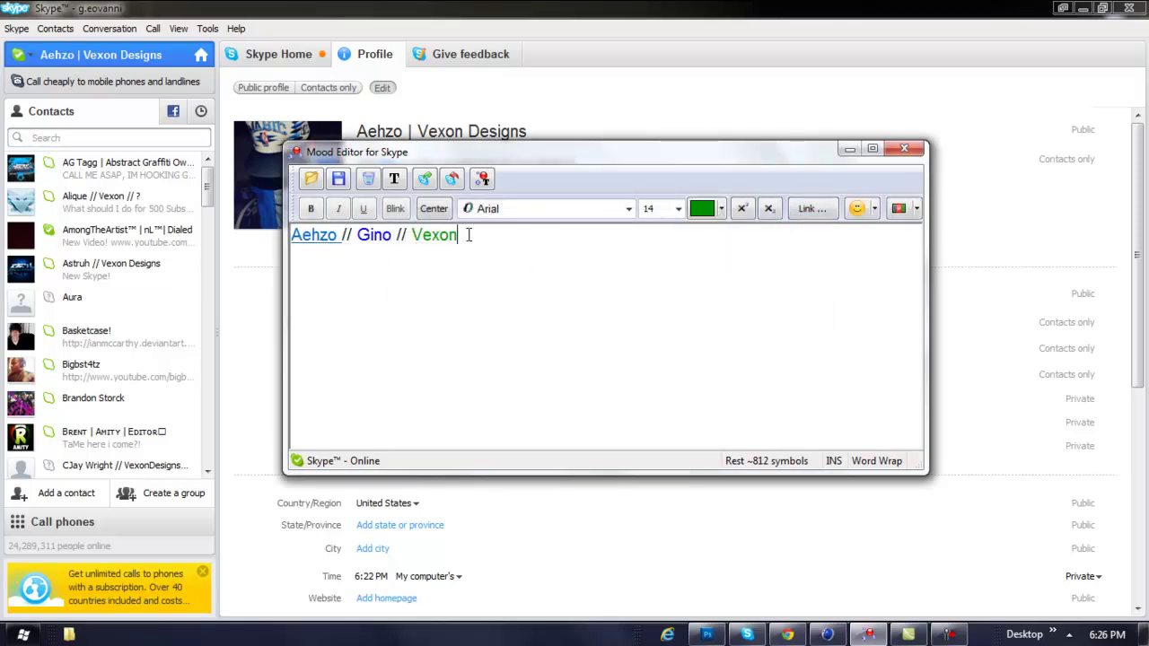
double_click(380, 237)
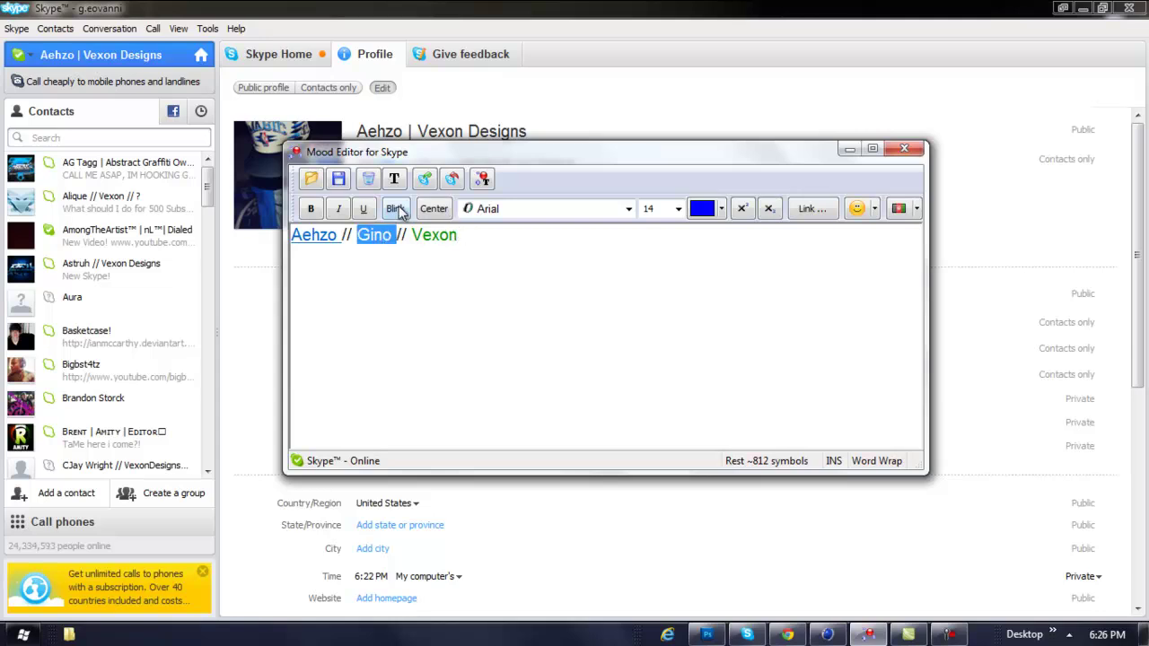
left_click(394, 208)
left_click(426, 247)
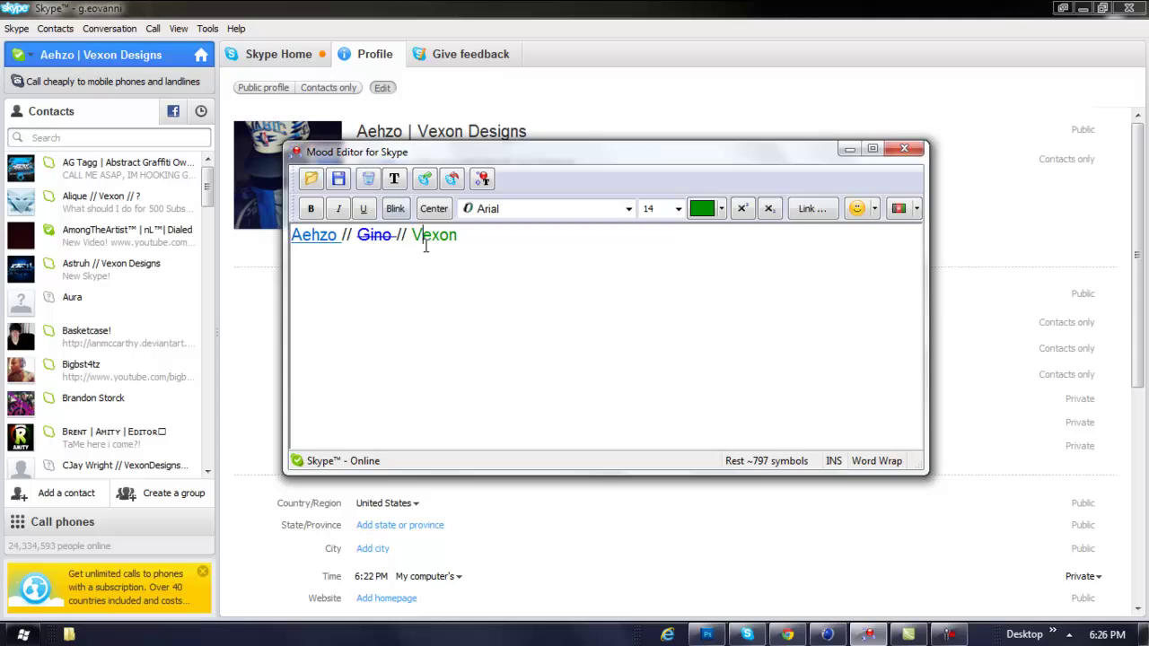
double_click(427, 237)
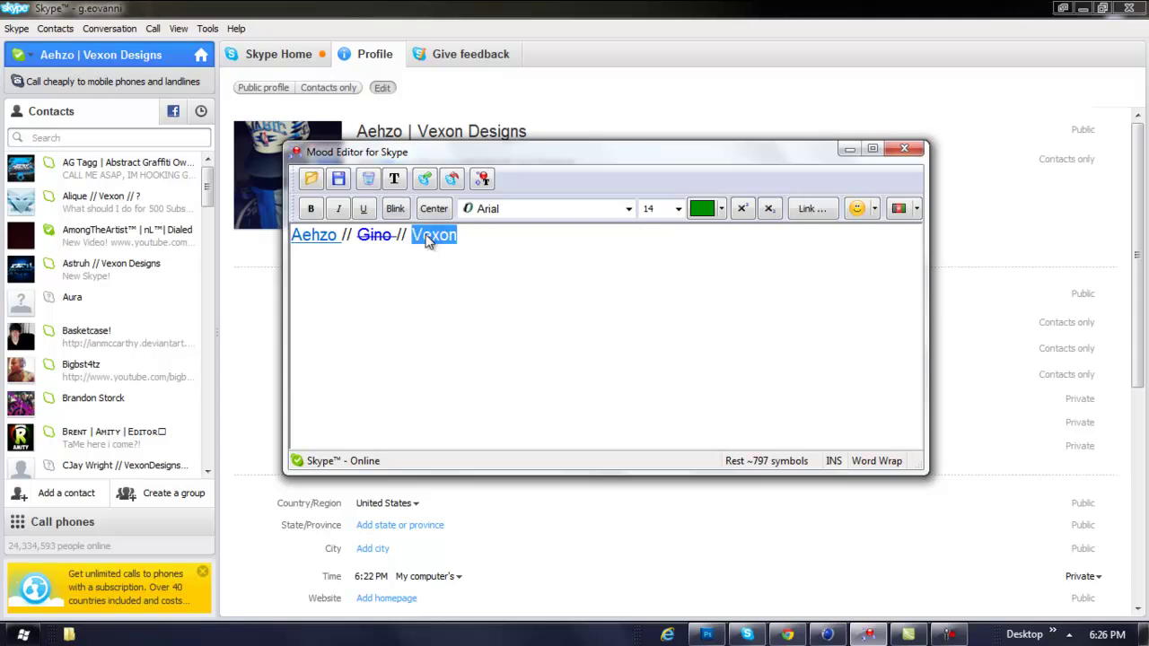
left_click(425, 236)
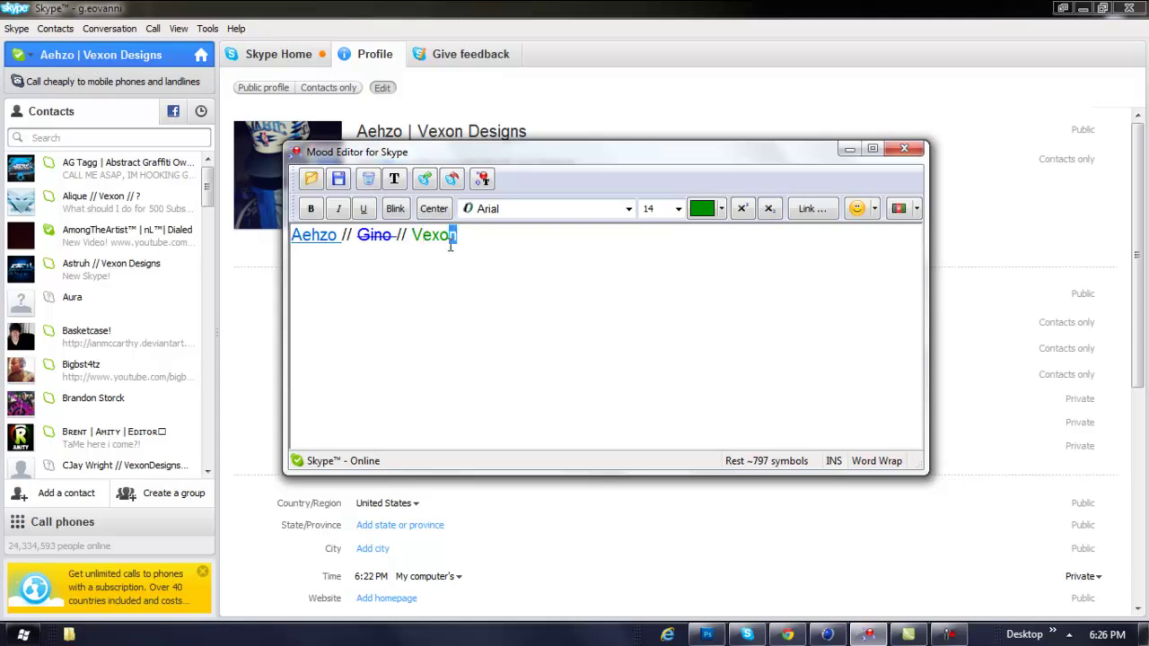
left_click(395, 209)
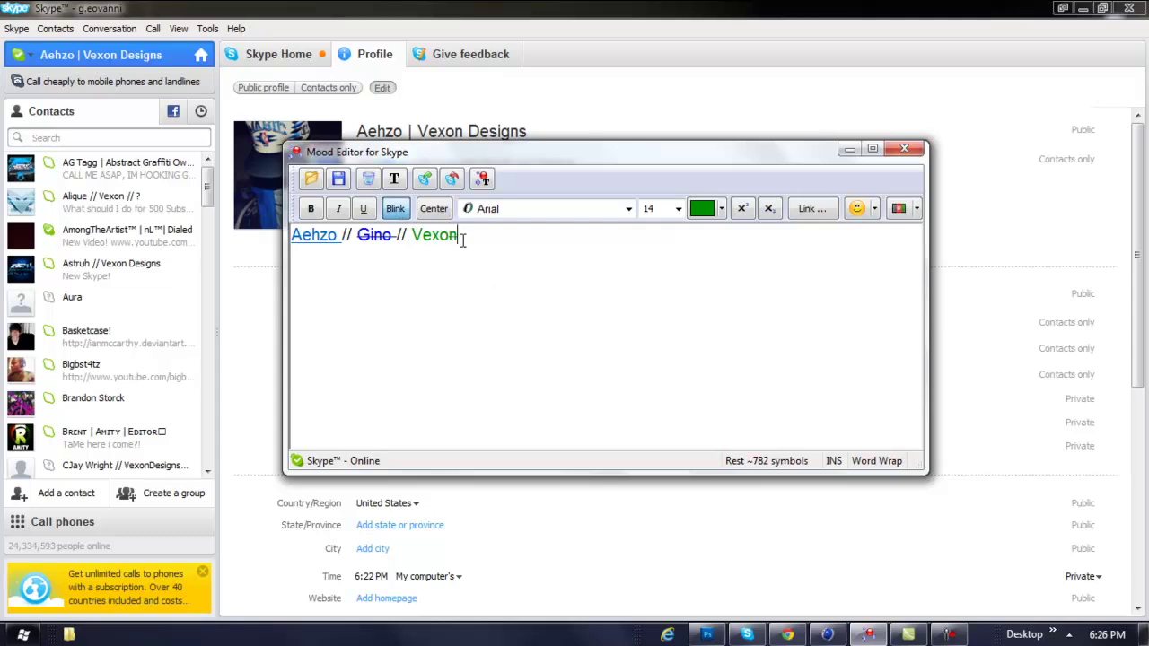
Step: Make "Vexon" and the first name in the mood message bold
double_click(427, 235)
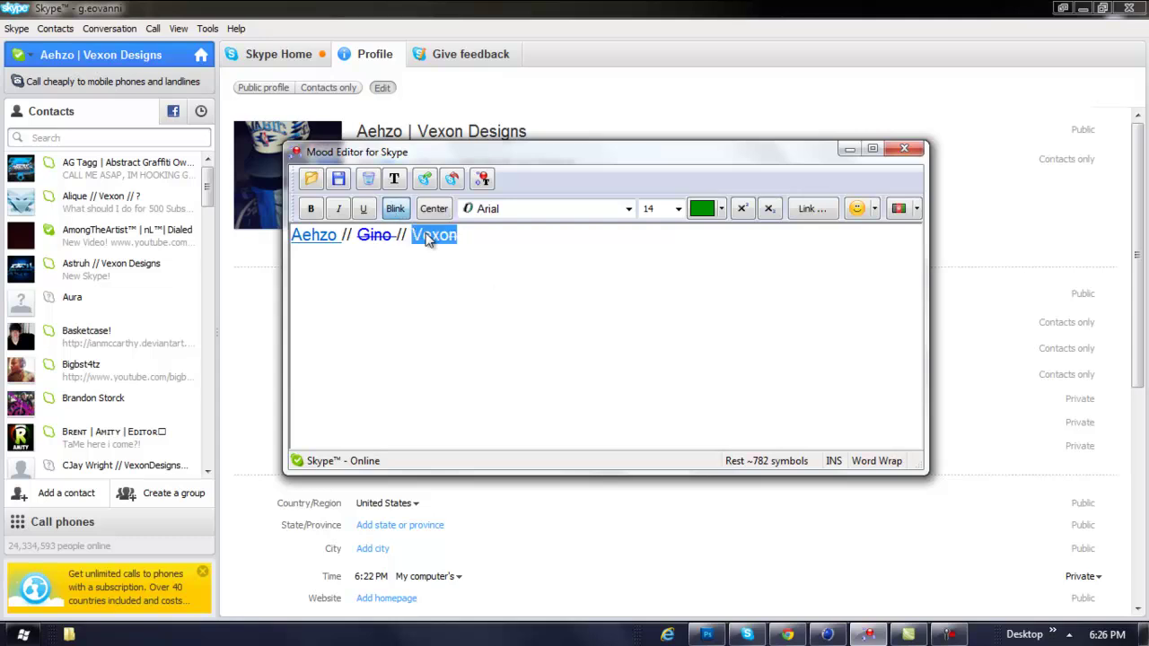
left_click(313, 210)
left_click(628, 244)
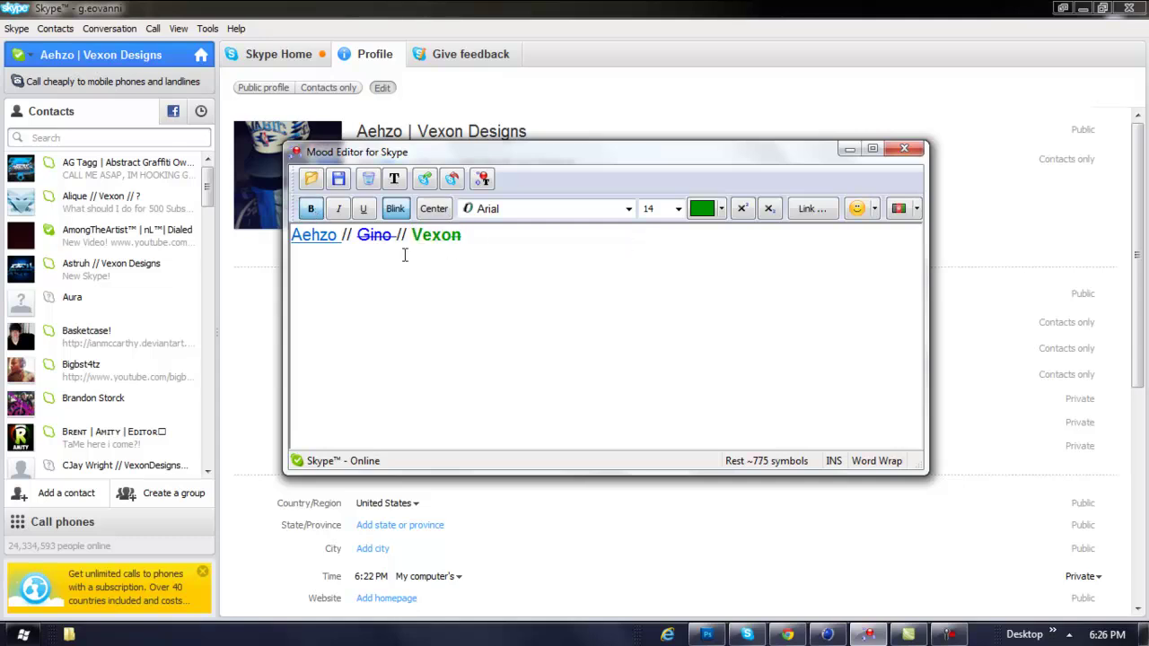
double_click(376, 234)
left_click(311, 208)
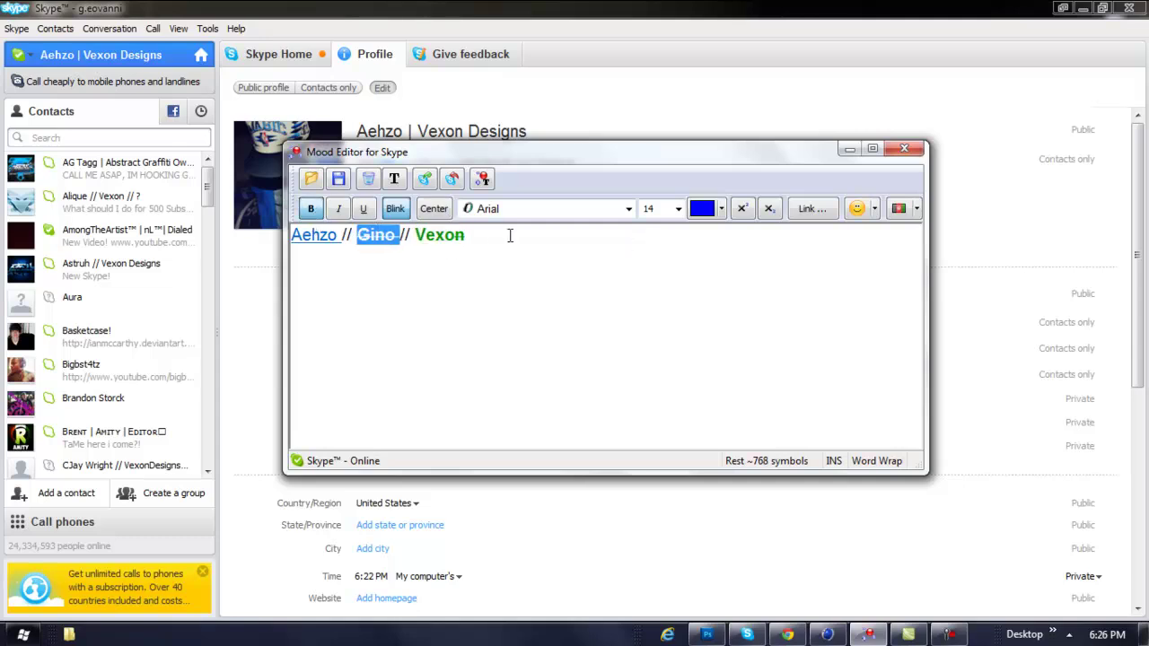
Step: Insert a smiley, a broken heart and a country flag at the end of the mood message
left_click(509, 236)
left_click(855, 210)
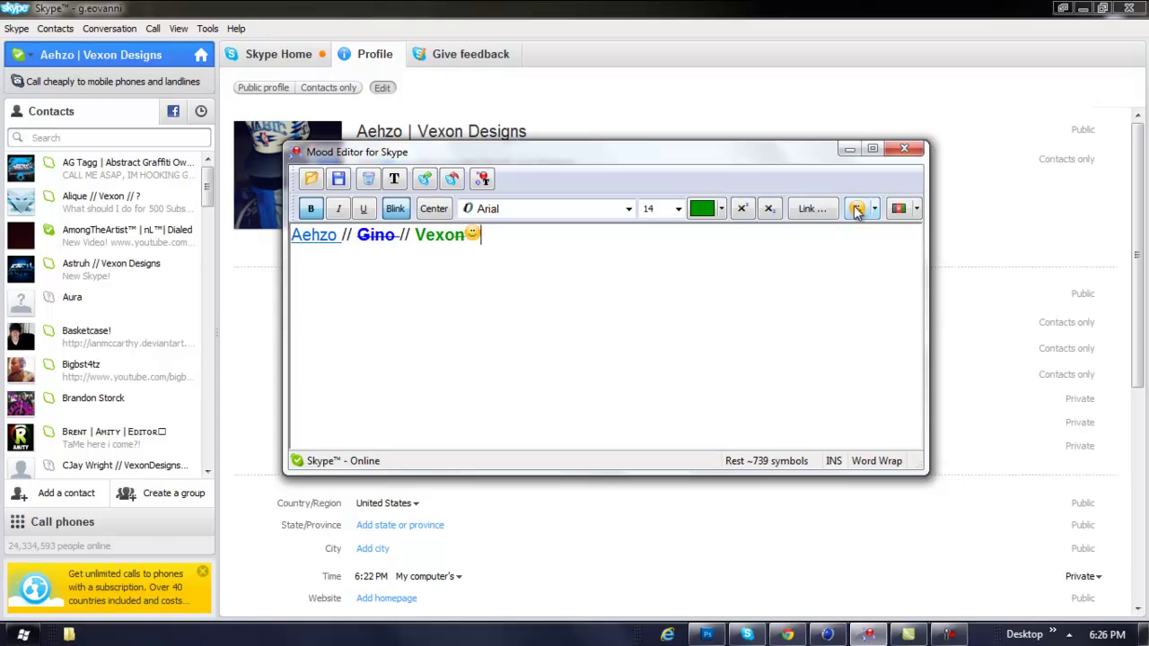
left_click(875, 211)
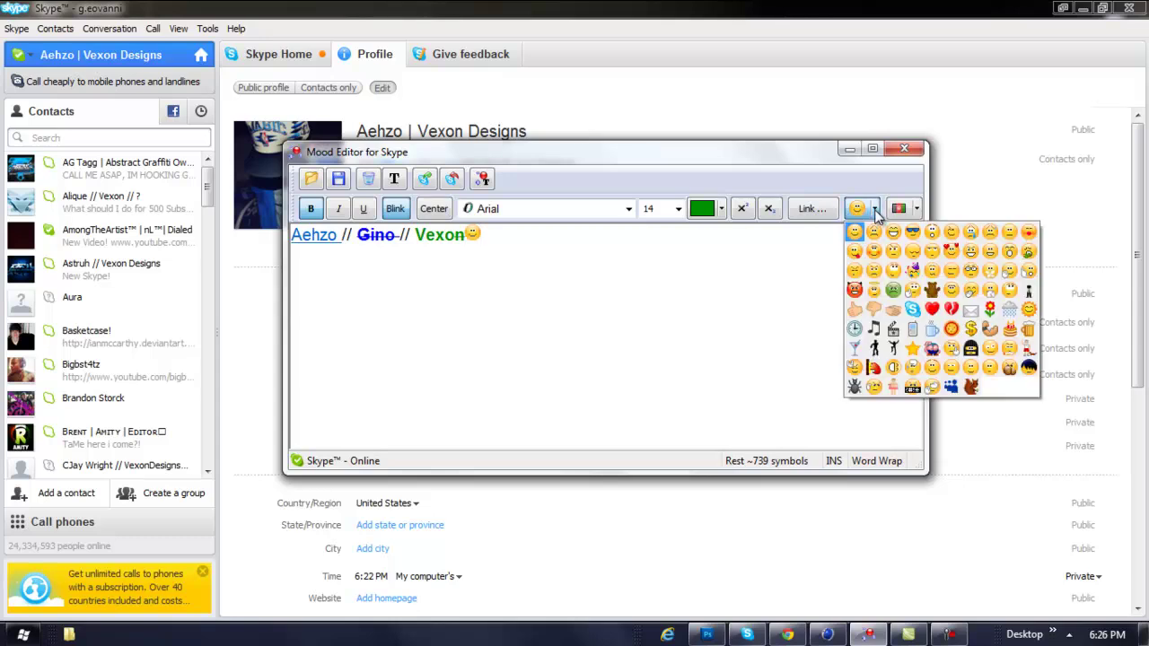
left_click(947, 310)
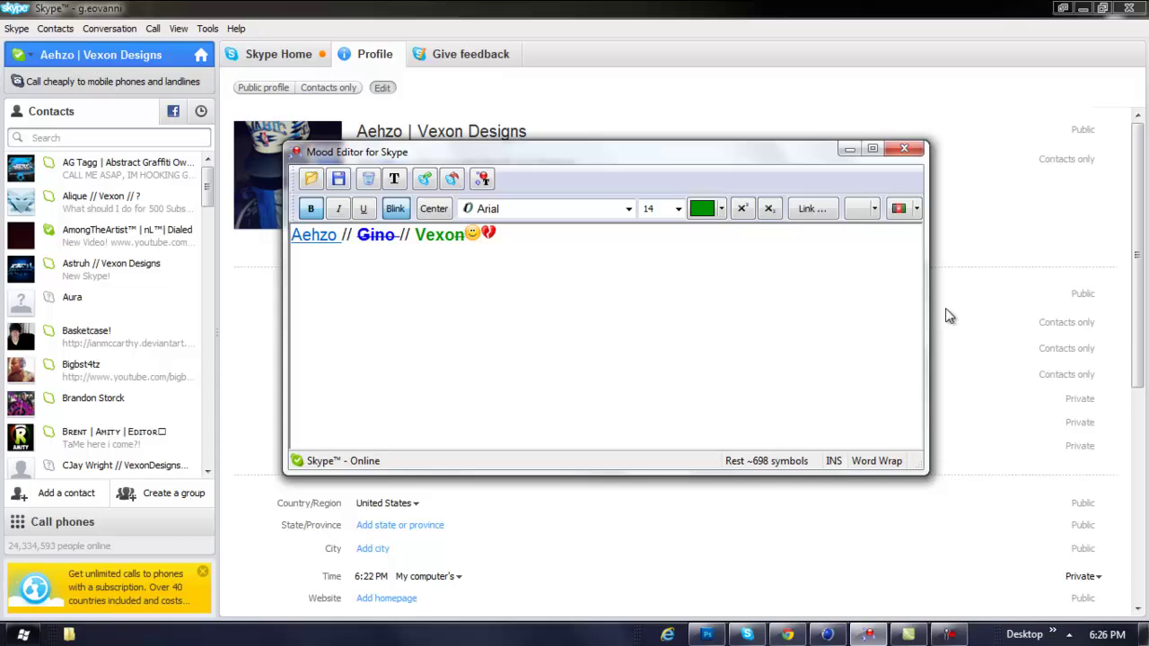
left_click(917, 209)
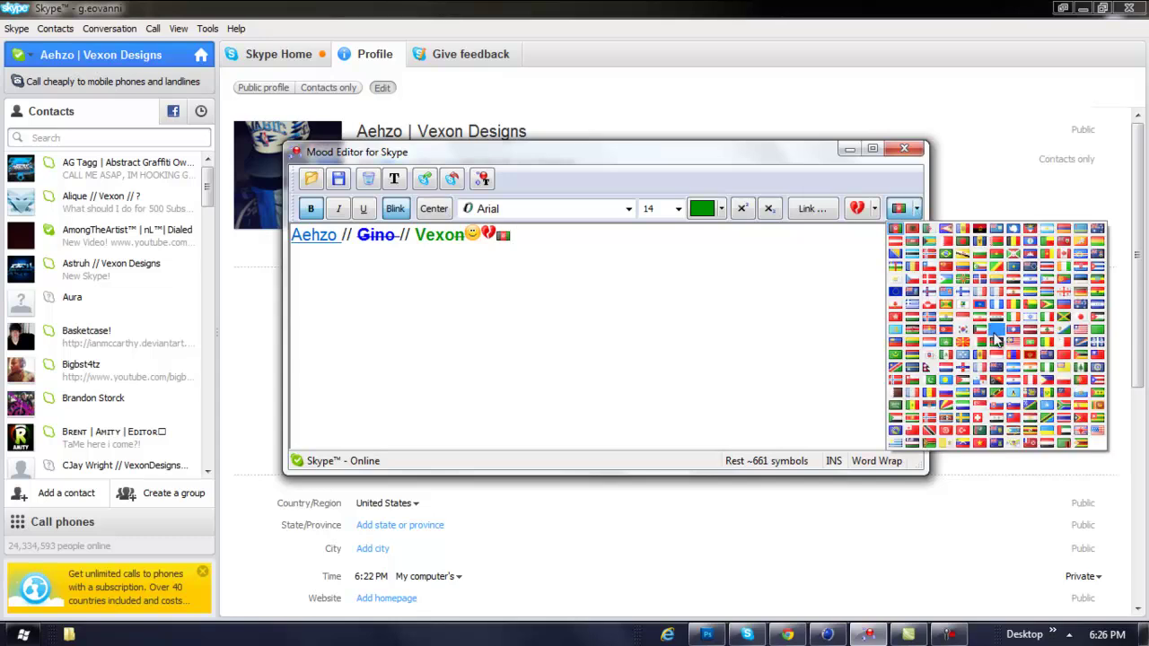
Step: Delete the flag, the broken heart and the smiley from the end of the mood message
left_click(472, 353)
key("BackSpace")
key("BackSpace")
key("BackSpace")
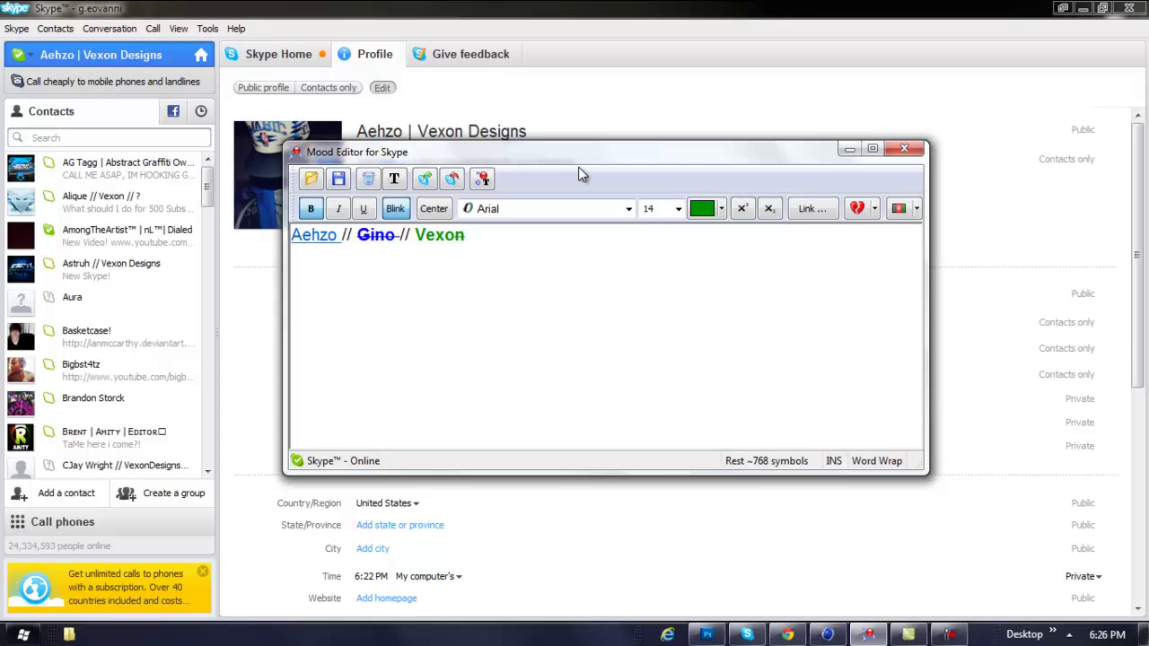
Step: Move the editor window below the mood line of the Skype profile and set the formatted text as the Skype mood
left_click_drag(576, 159, 579, 259)
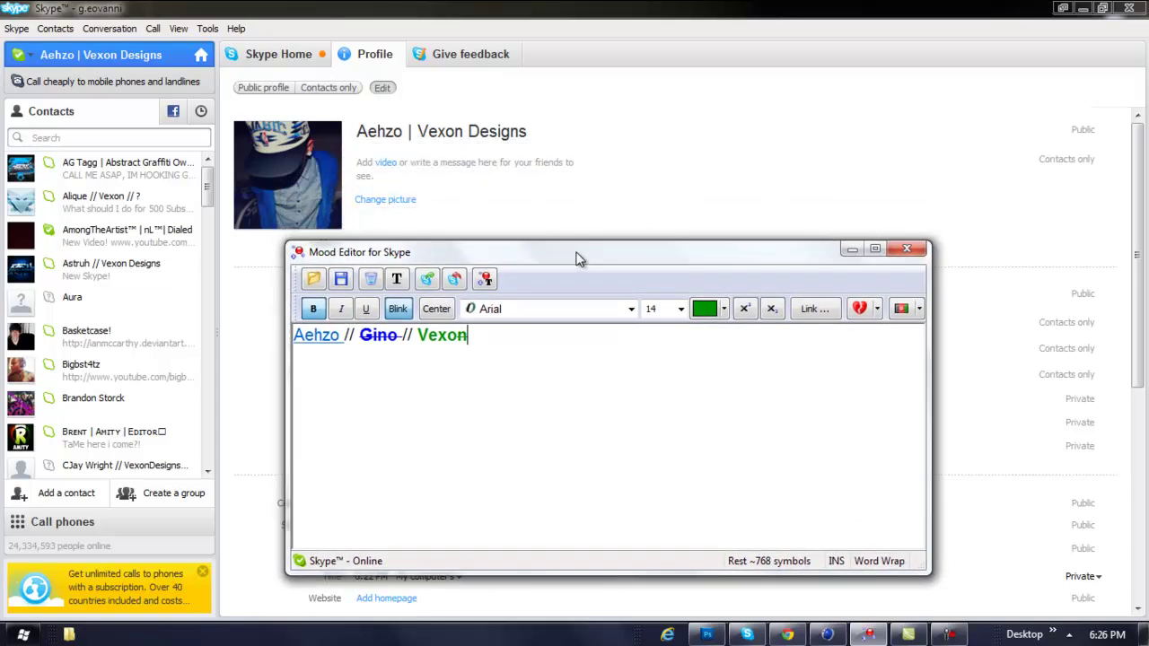
left_click_drag(510, 367, 260, 339)
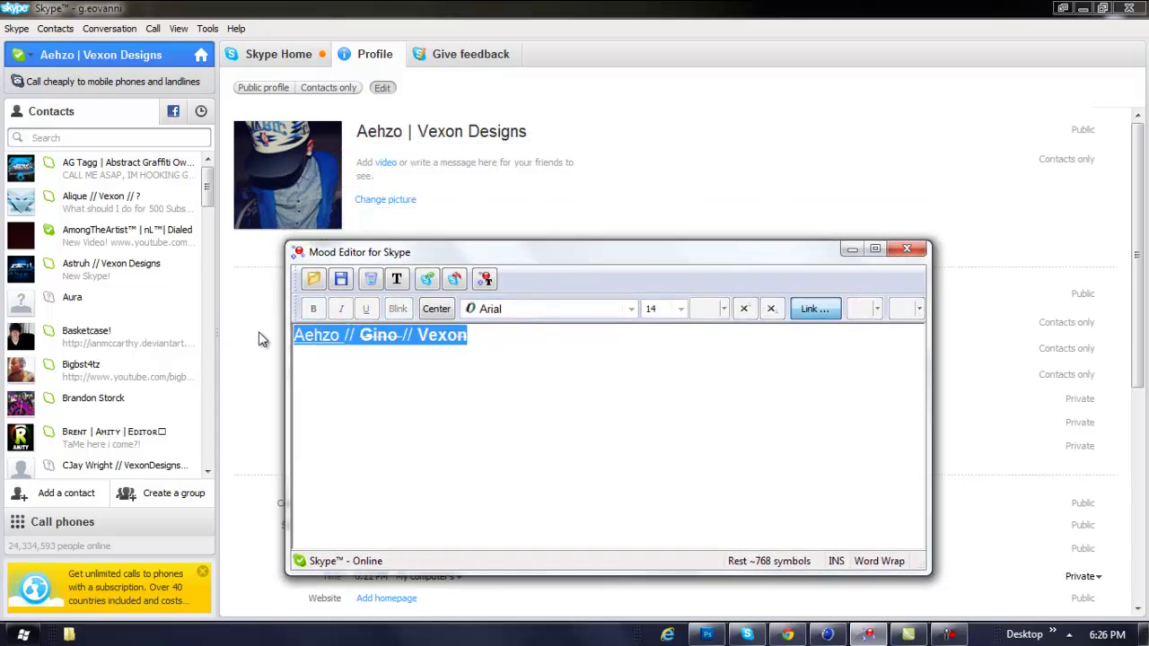
left_click(468, 346)
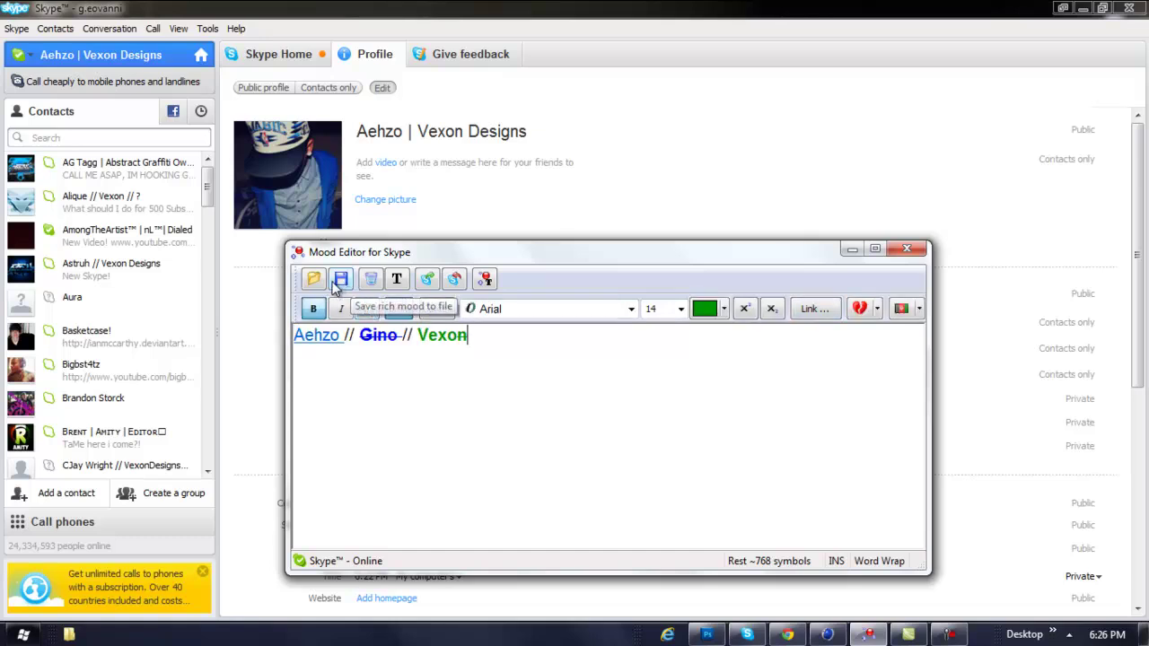
left_click_drag(556, 335, 292, 321)
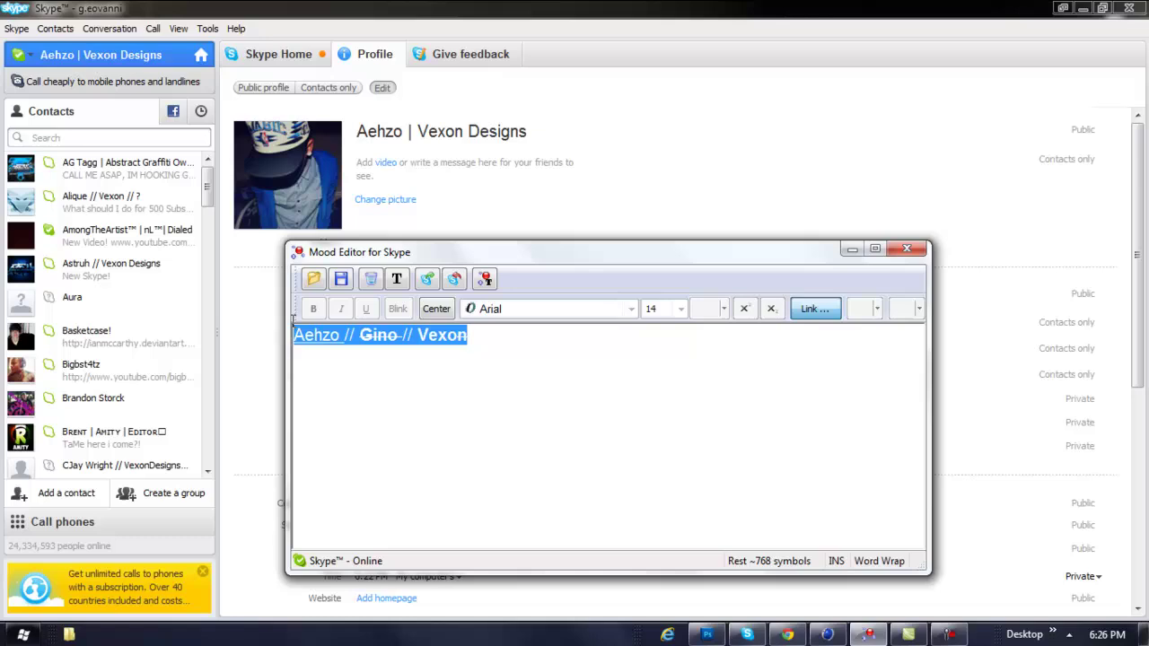
left_click(510, 367)
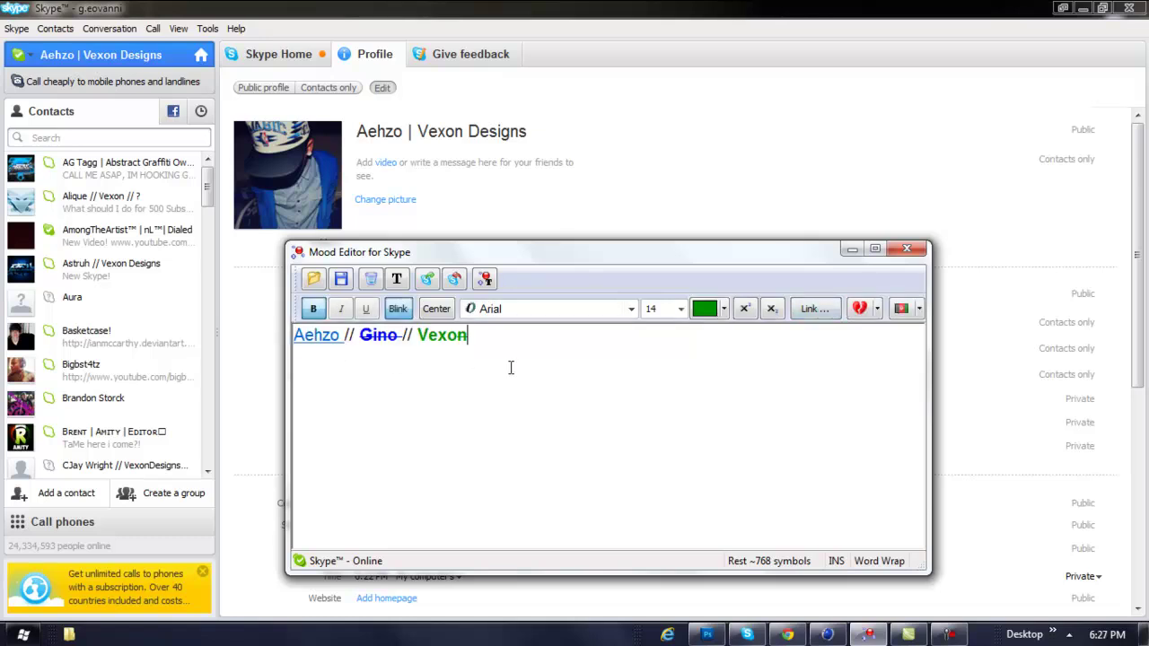
left_click(456, 281)
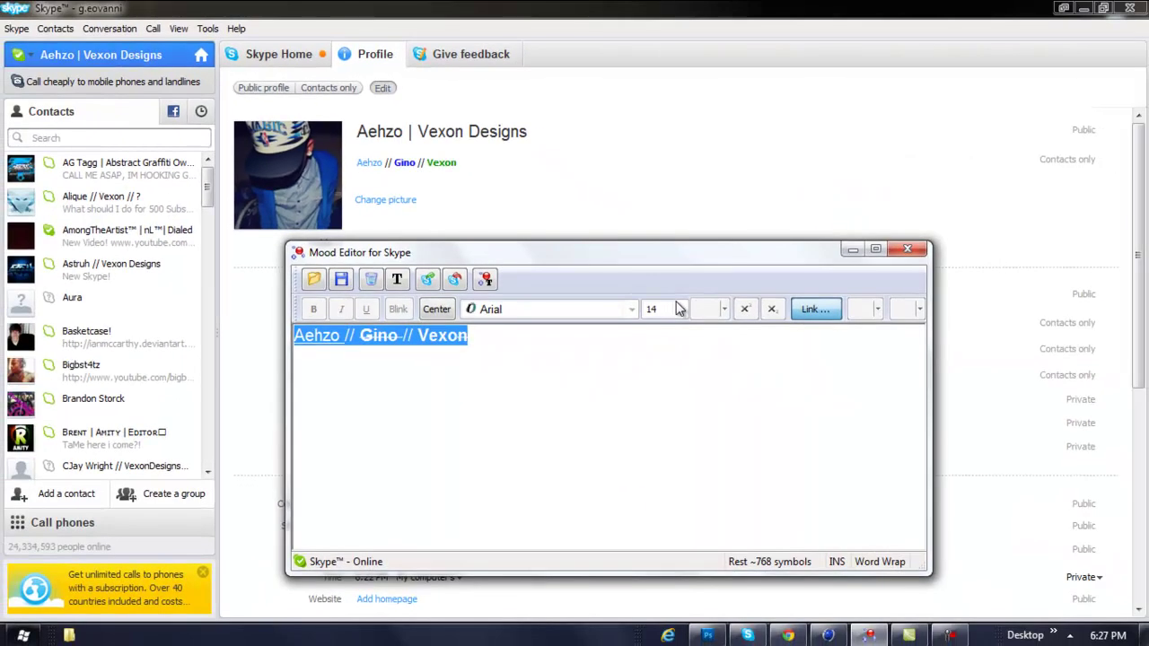
Step: Set the font size of everything after the nickname in the mood message to 72
left_click_drag(345, 335, 468, 336)
left_click(683, 310)
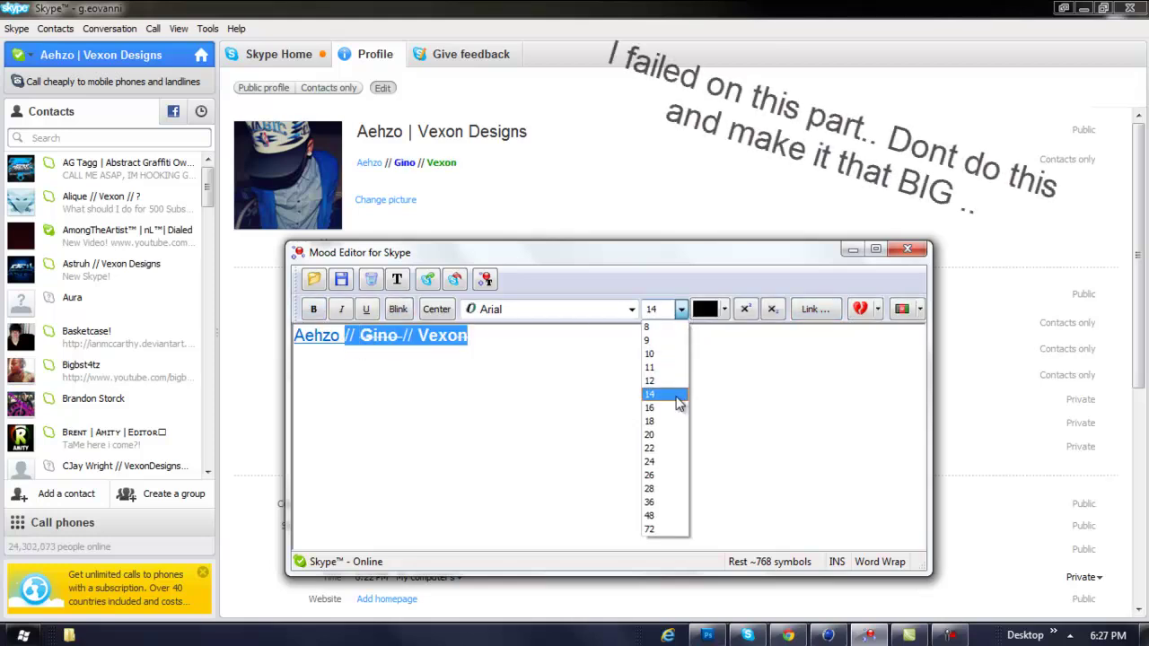
left_click(672, 527)
left_click(566, 440)
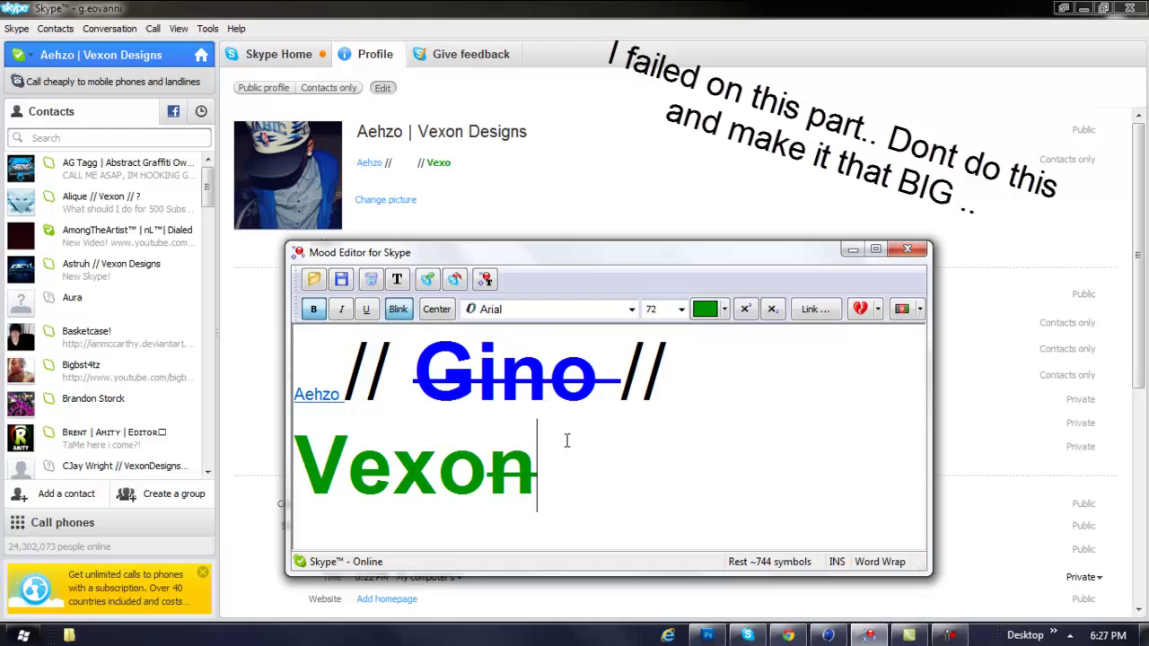
Step: Delete "Vexon" from the mood message and try to remove the link from the nickname
left_click_drag(575, 494, 307, 479)
key("BackSpace")
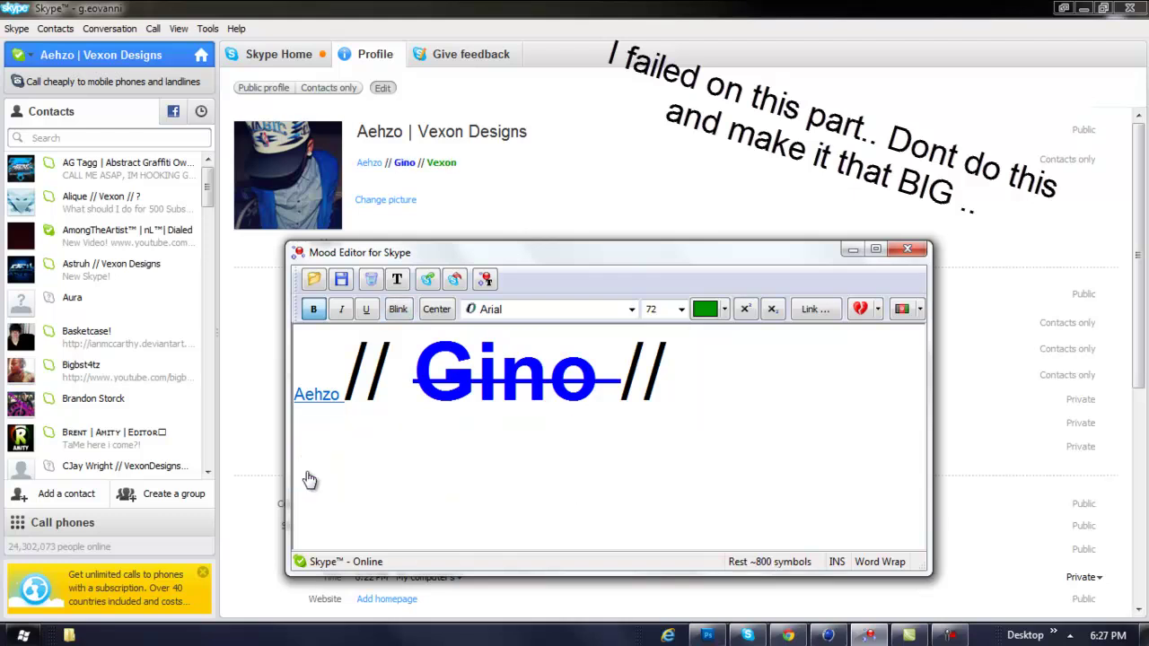
right_click(356, 373)
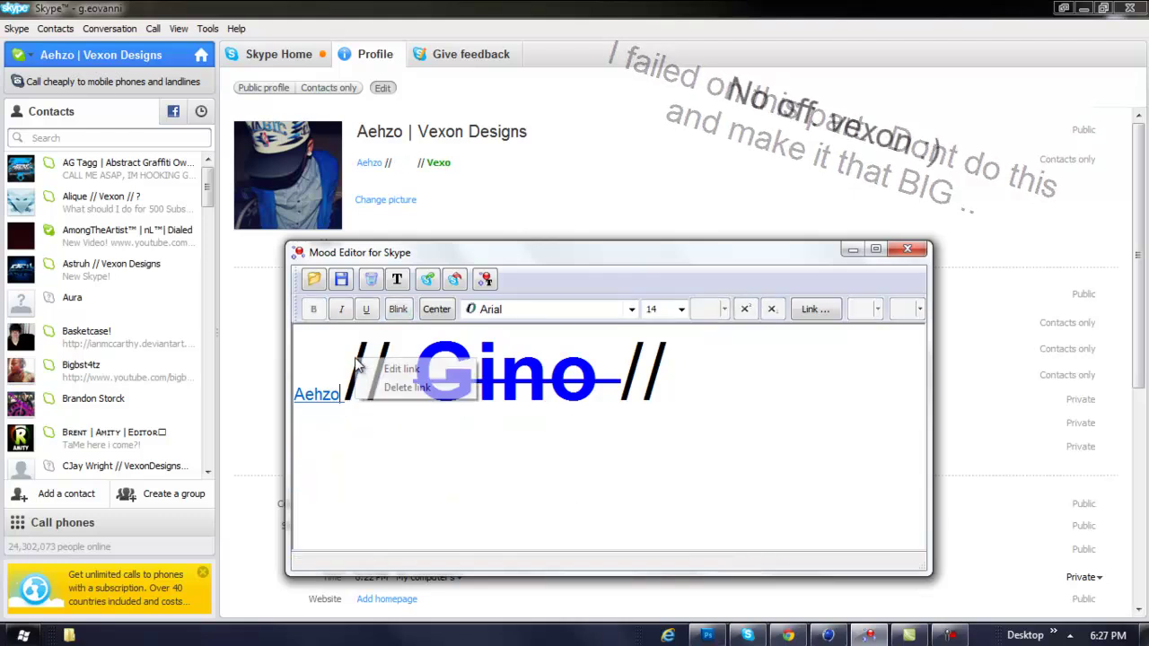
left_click(395, 388)
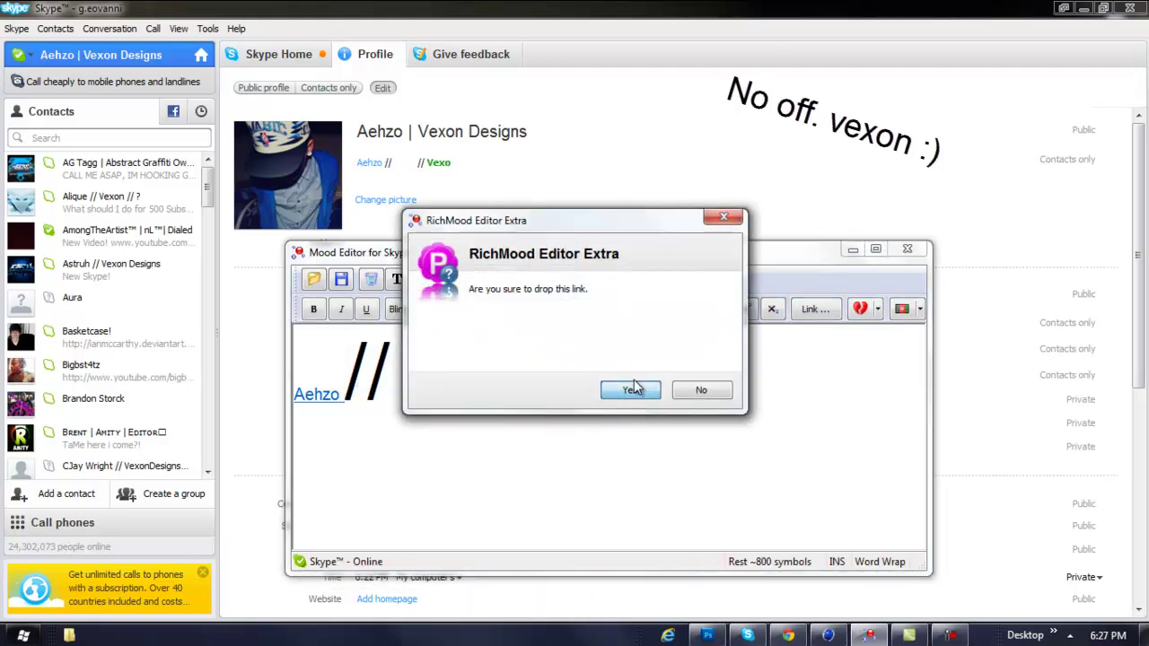
left_click(633, 388)
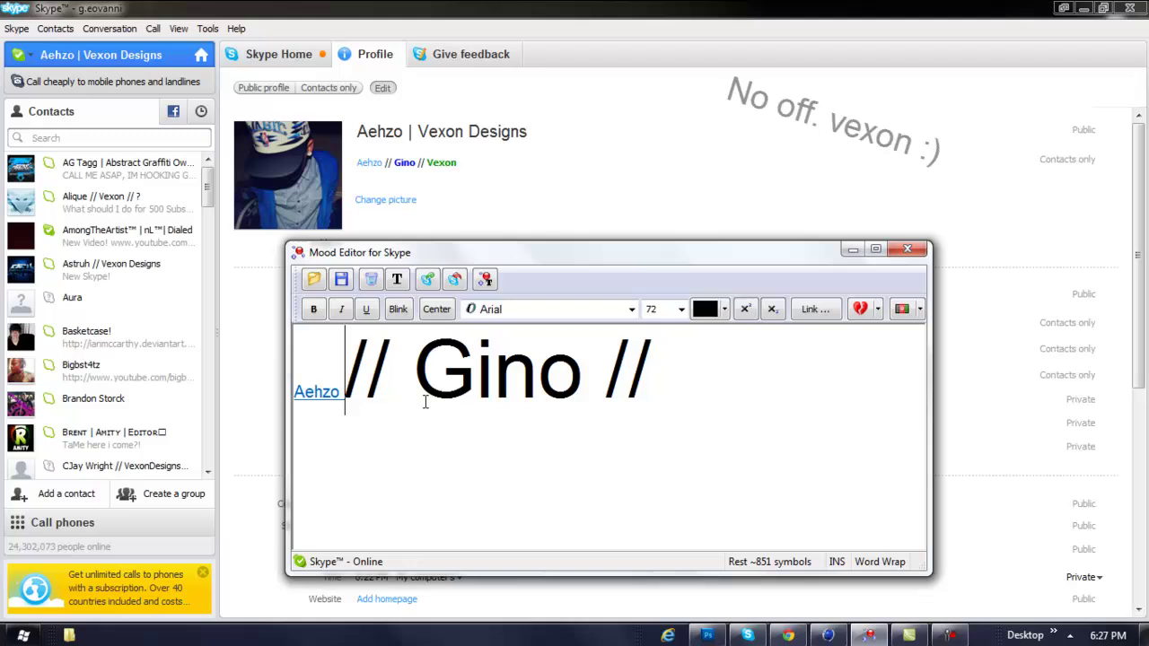
right_click(316, 392)
left_click(316, 392)
left_click(414, 377)
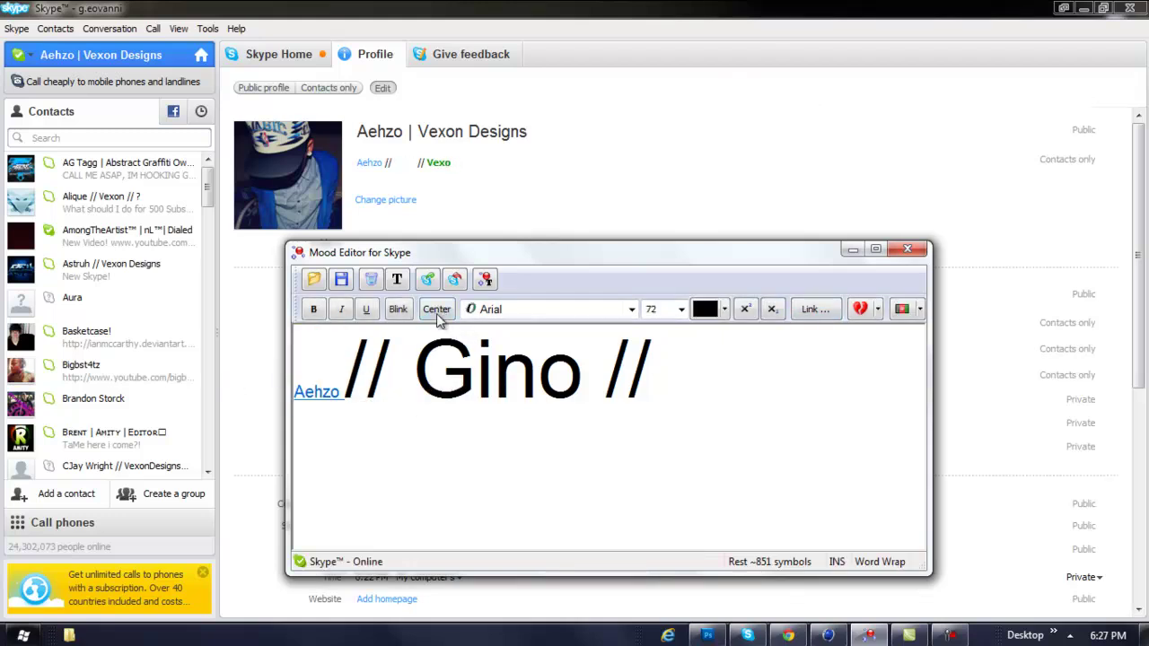
Step: Make the name between the slashes in the mood message blink and set its font size to 26
double_click(472, 368)
left_click(398, 308)
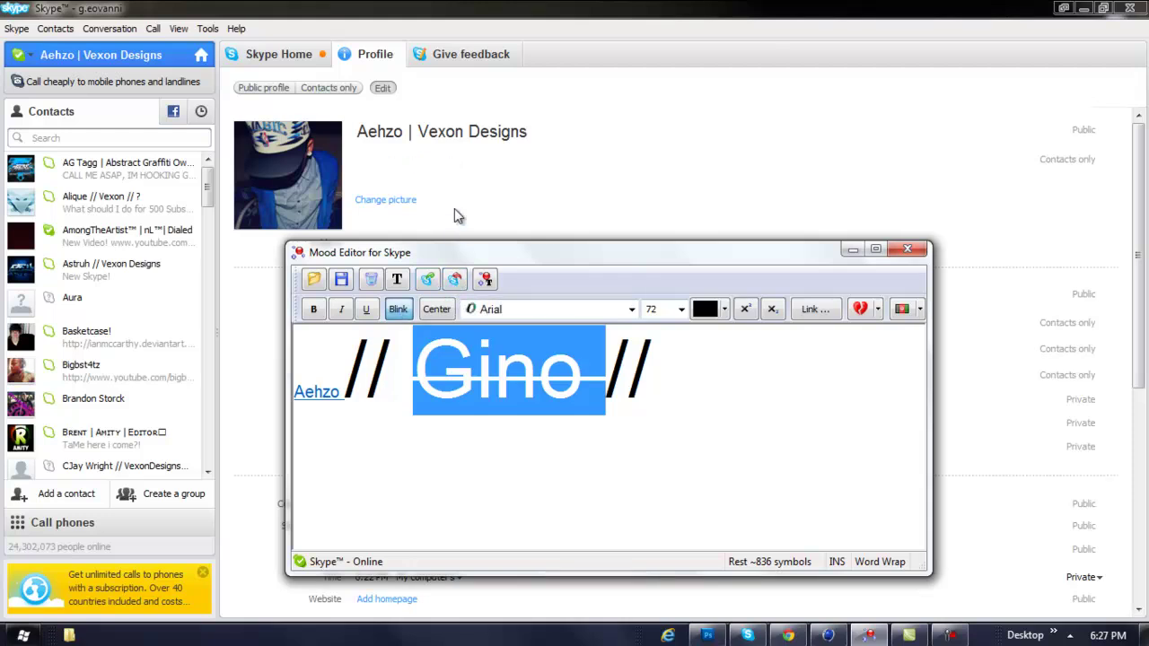
left_click(681, 309)
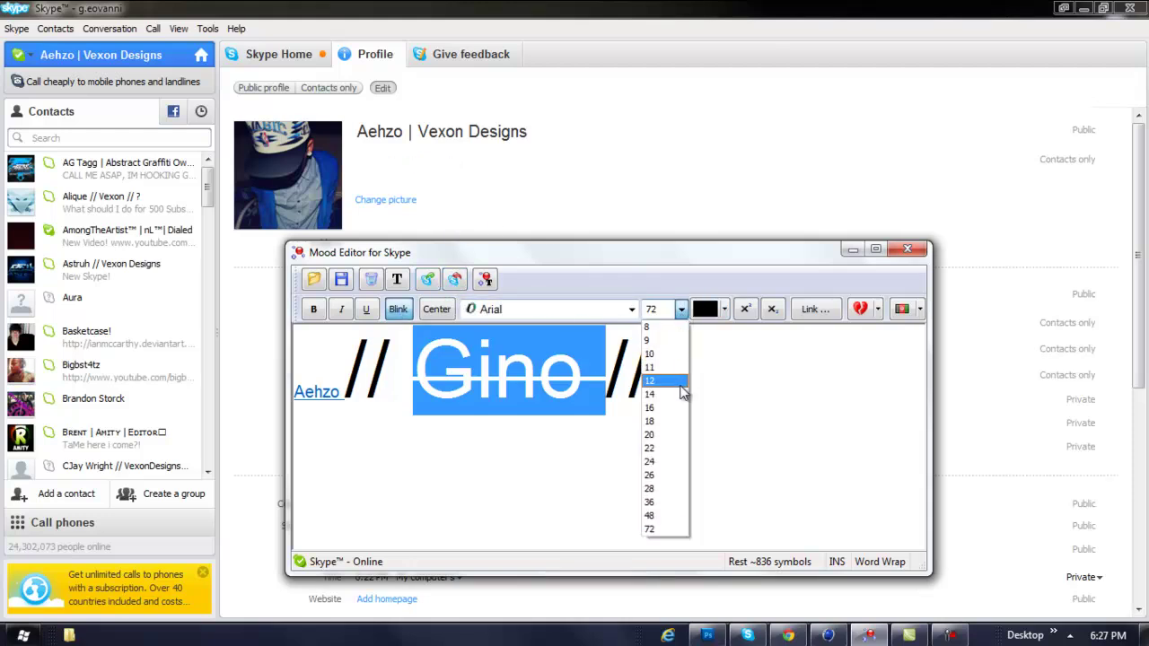
left_click(675, 448)
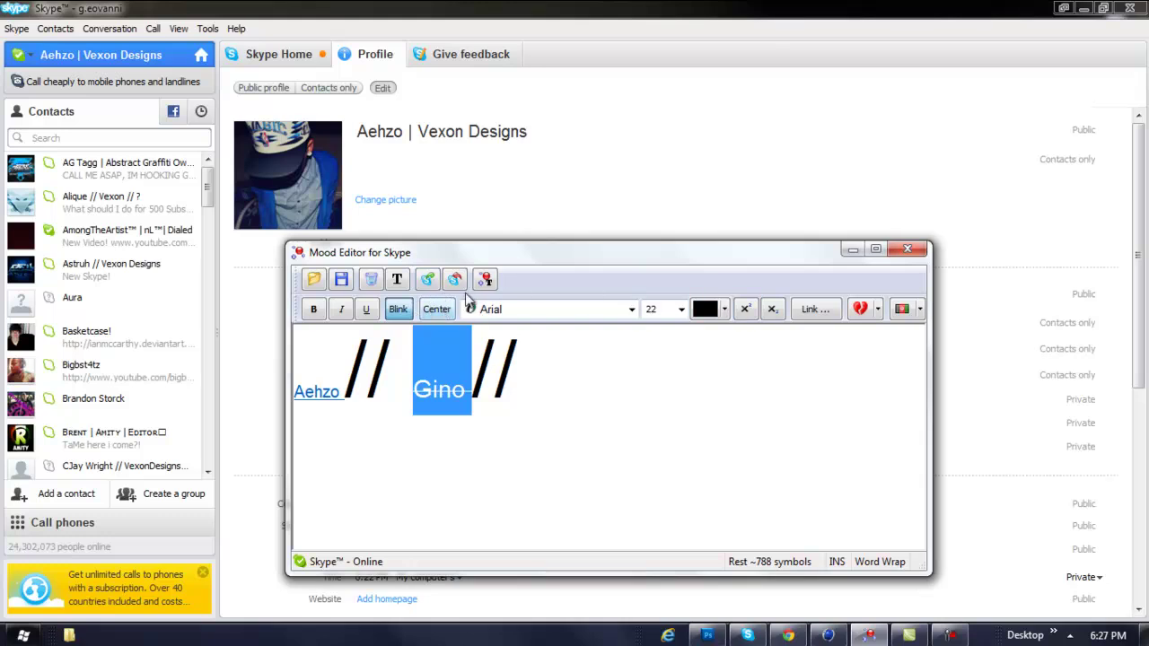
left_click(681, 309)
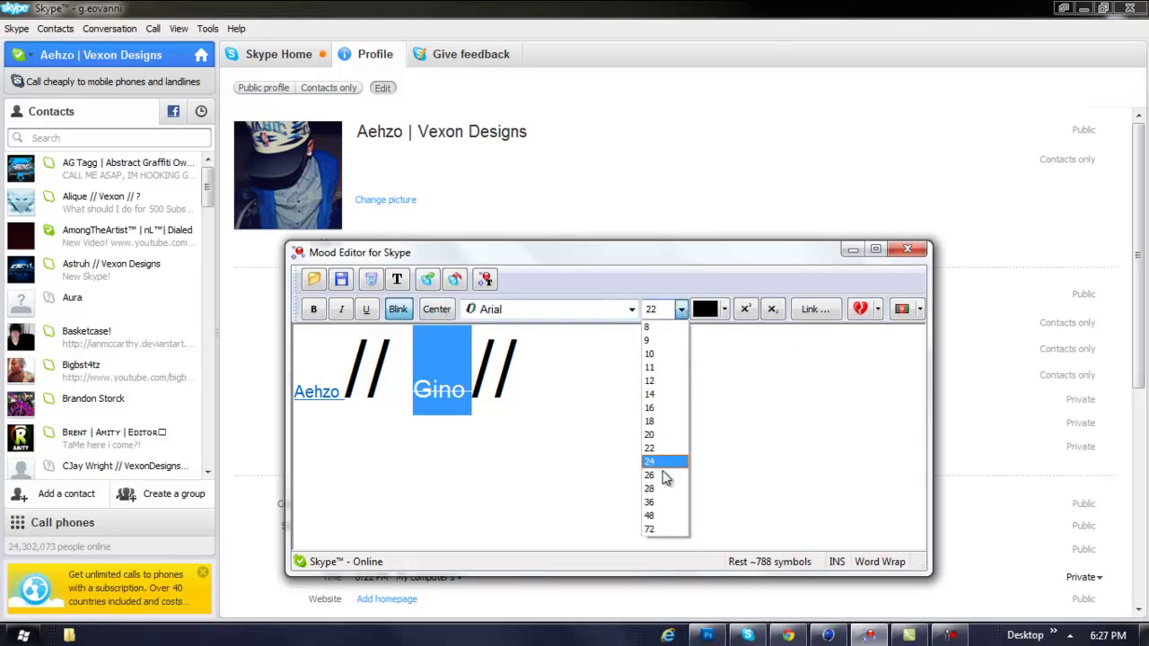
left_click(661, 474)
Step: Set the font size of everything after the nickname in the mood message to 24
left_click_drag(610, 402, 350, 393)
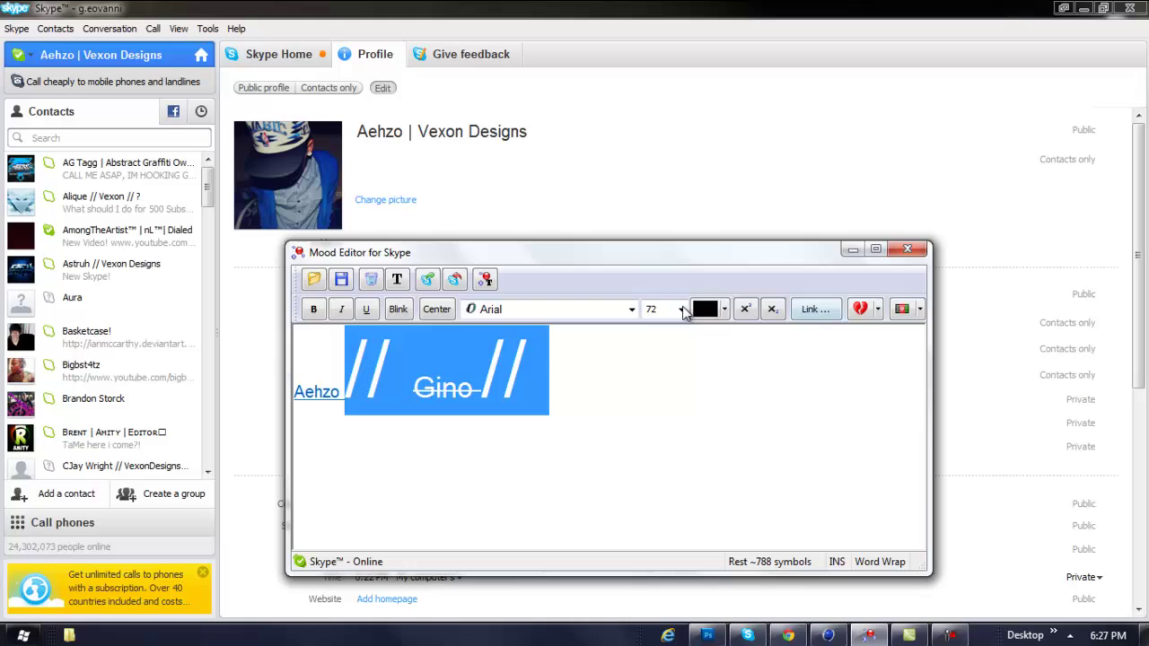
left_click(681, 309)
left_click(659, 463)
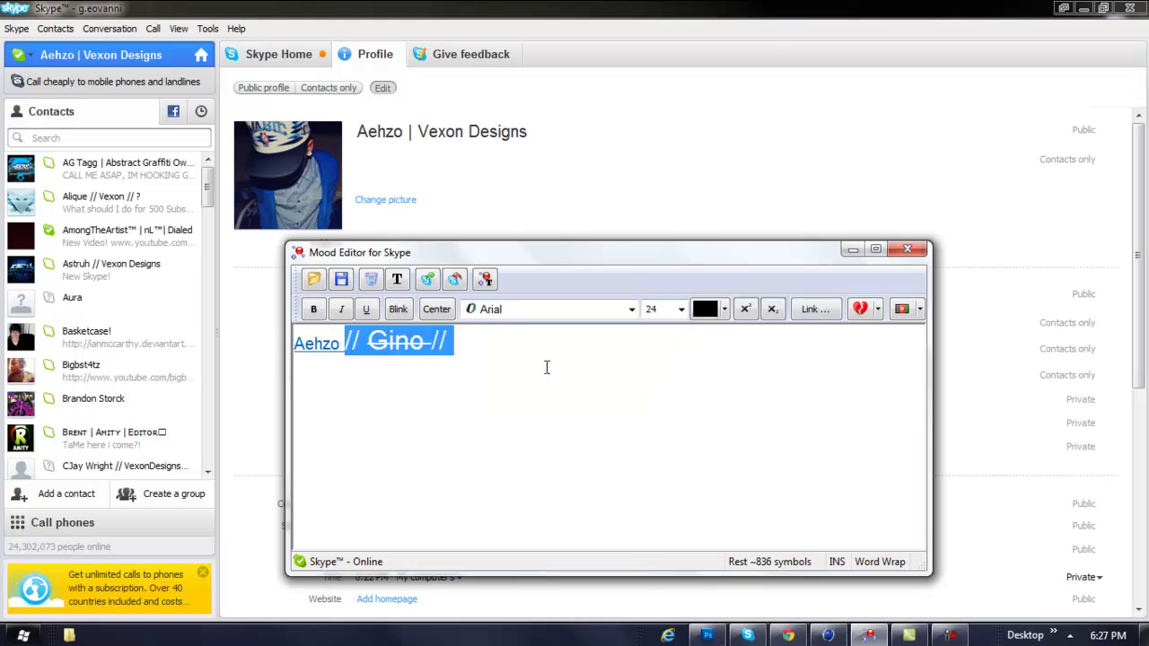
left_click(542, 364)
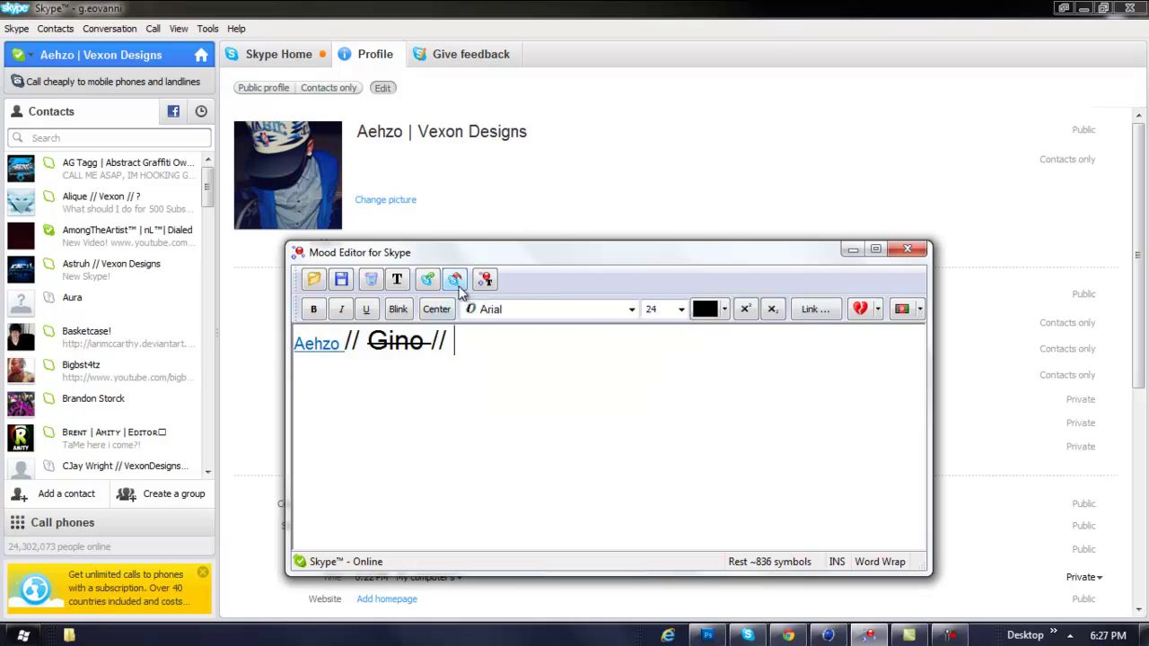
Step: Set the reformatted text as the Skype mood, confirm it in the profile's mood line and open Skype Home
left_click(443, 167)
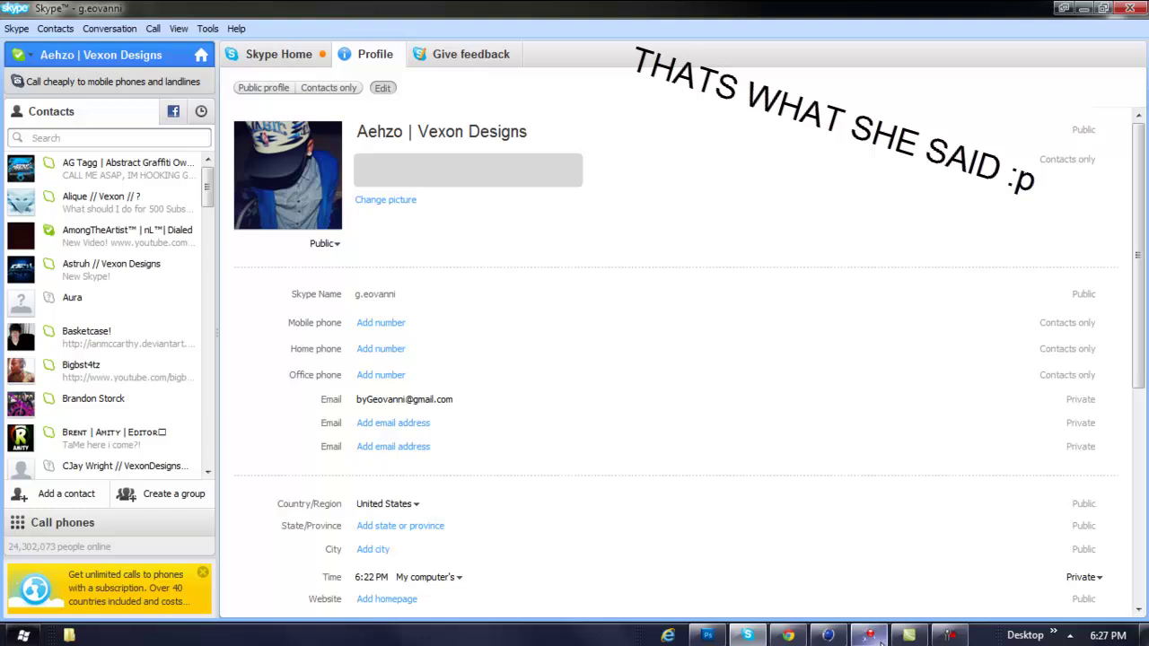
key("ctrl+a")
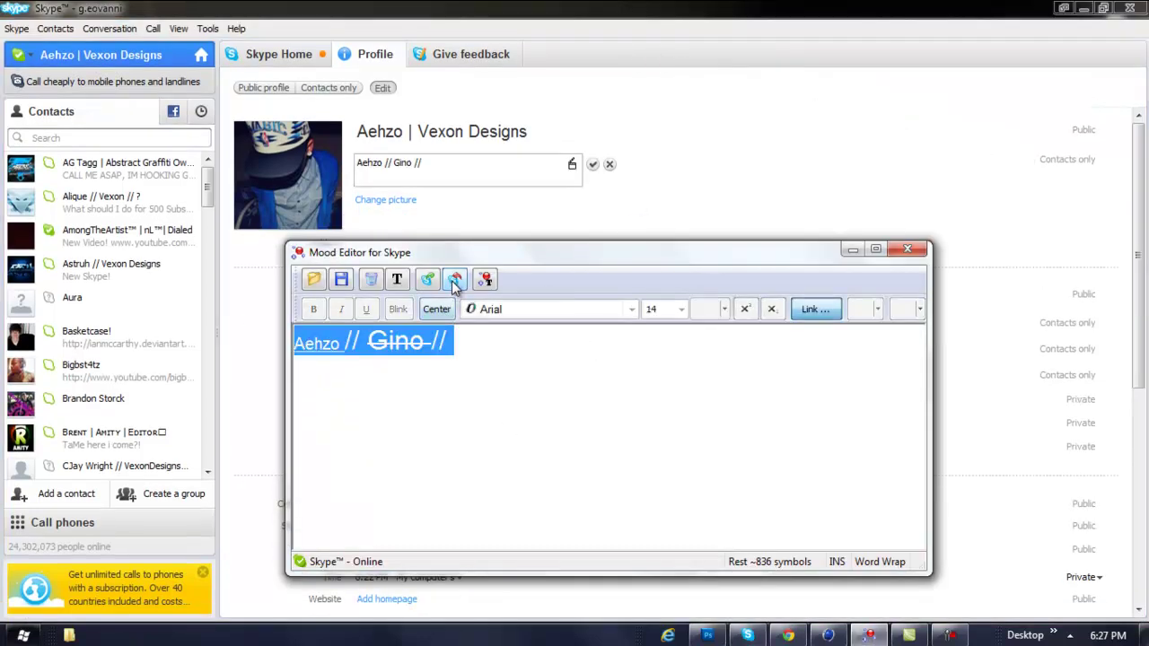
left_click(646, 183)
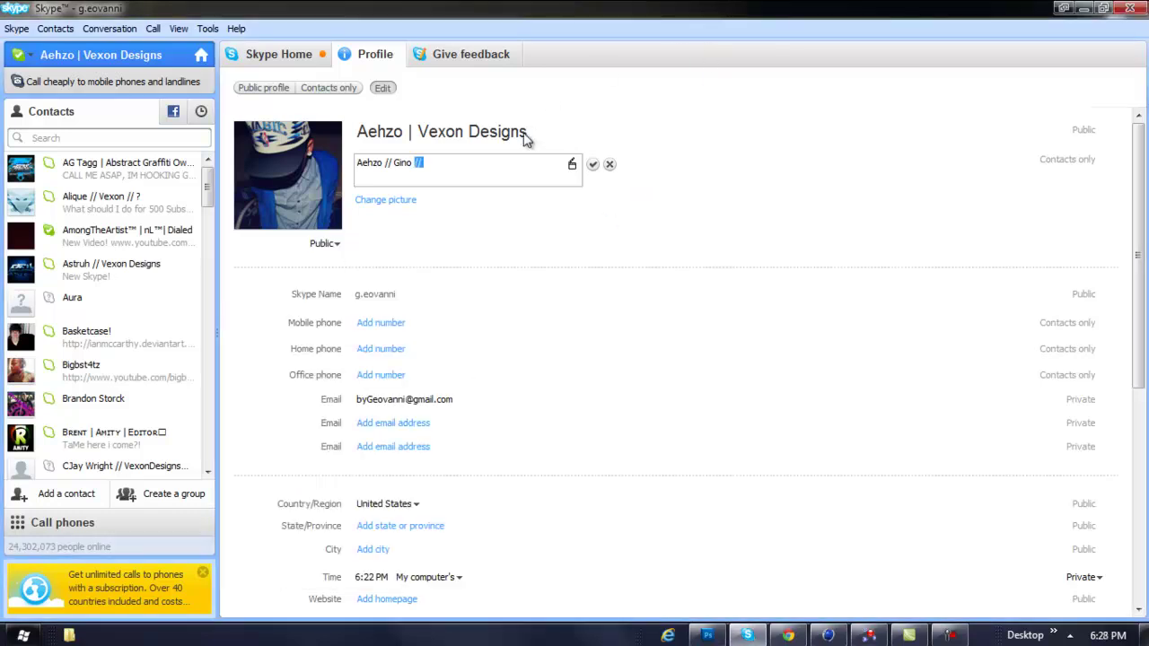
left_click(592, 164)
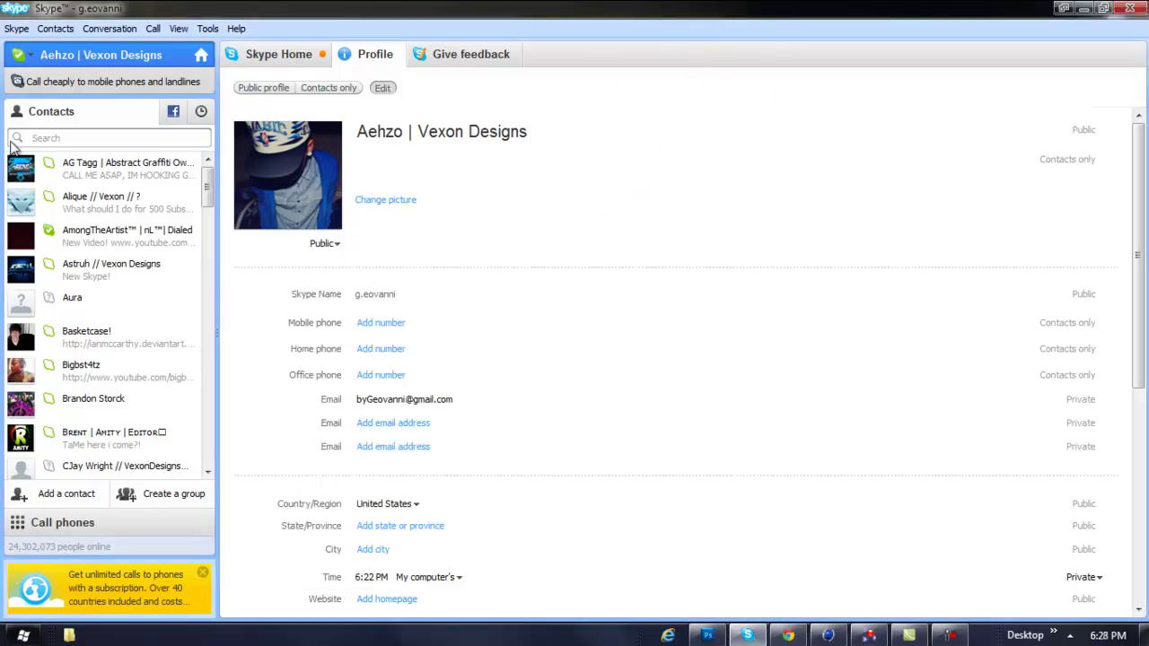
left_click(308, 54)
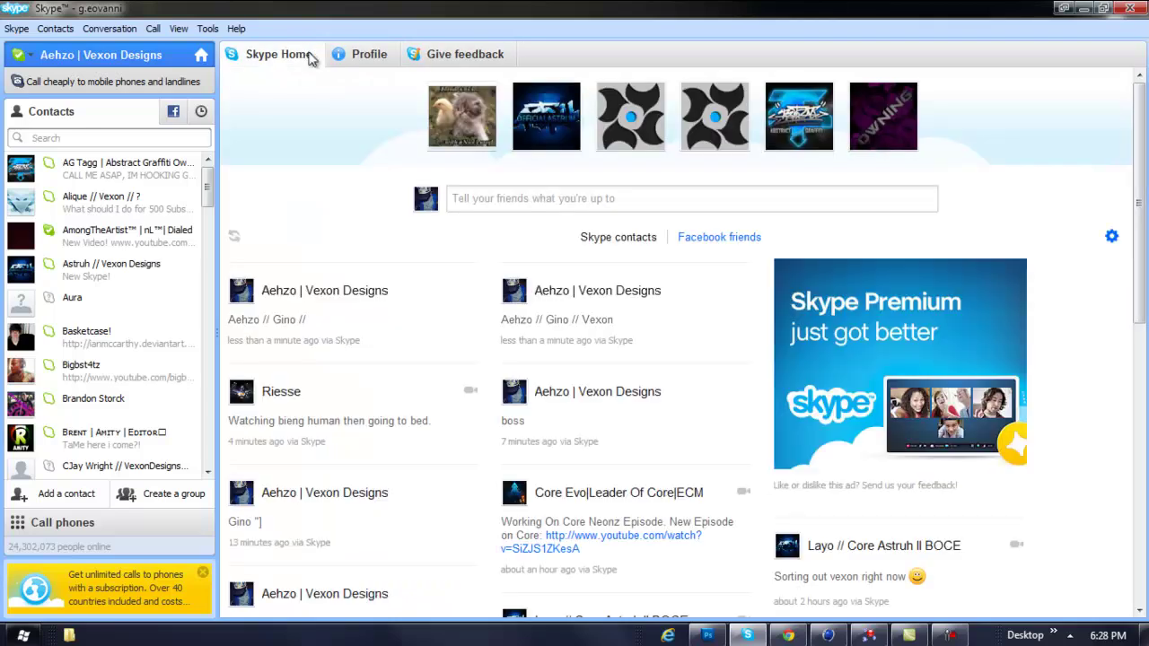